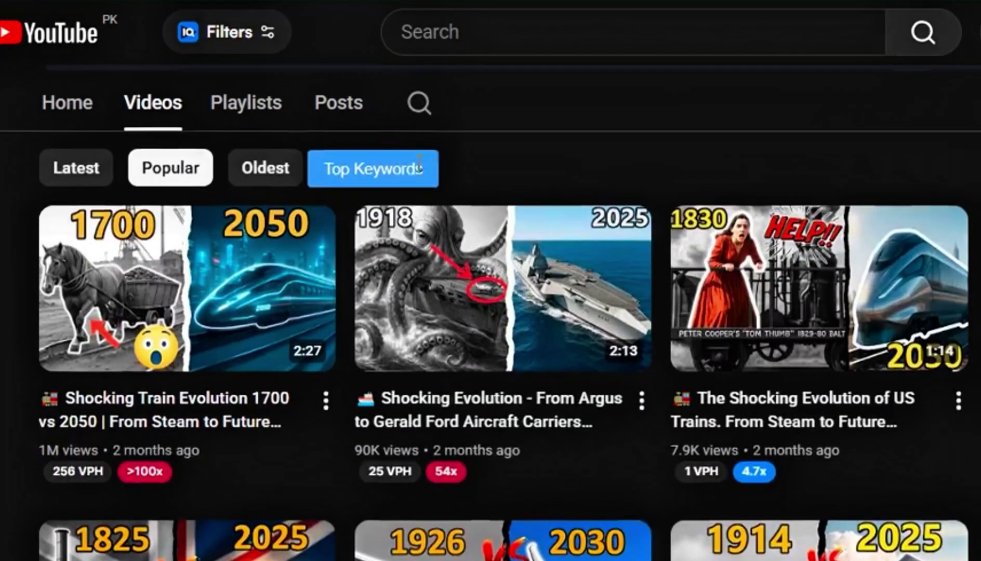
Examine the popular uploads of the AutoChron, Neural Play, AI_evolution and AI Past To Future channels on YouTube
{"action": "scroll", "coordinate": [419, 171], "scroll_direction": "down", "scroll_amount": 2}
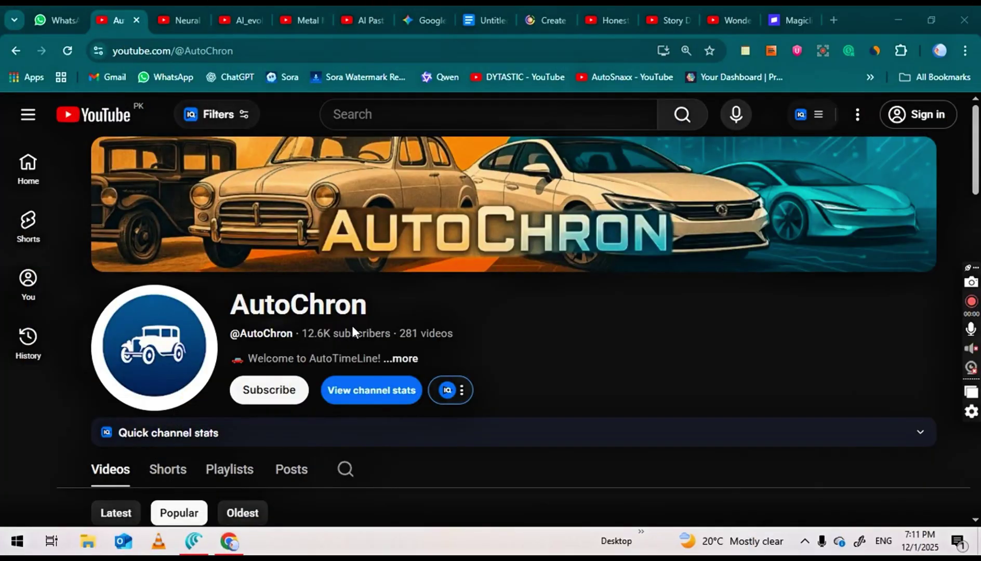
{"action": "scroll", "coordinate": [352, 325], "scroll_direction": "down", "scroll_amount": 5}
{"action": "scroll", "coordinate": [499, 396], "scroll_direction": "down", "scroll_amount": 8}
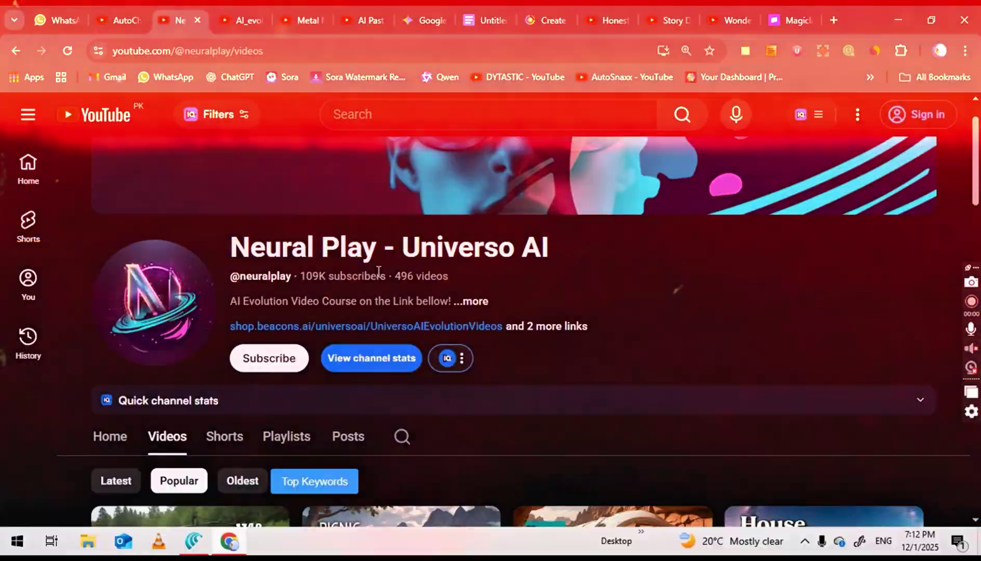
{"action": "scroll", "coordinate": [455, 292], "scroll_direction": "down", "scroll_amount": 4}
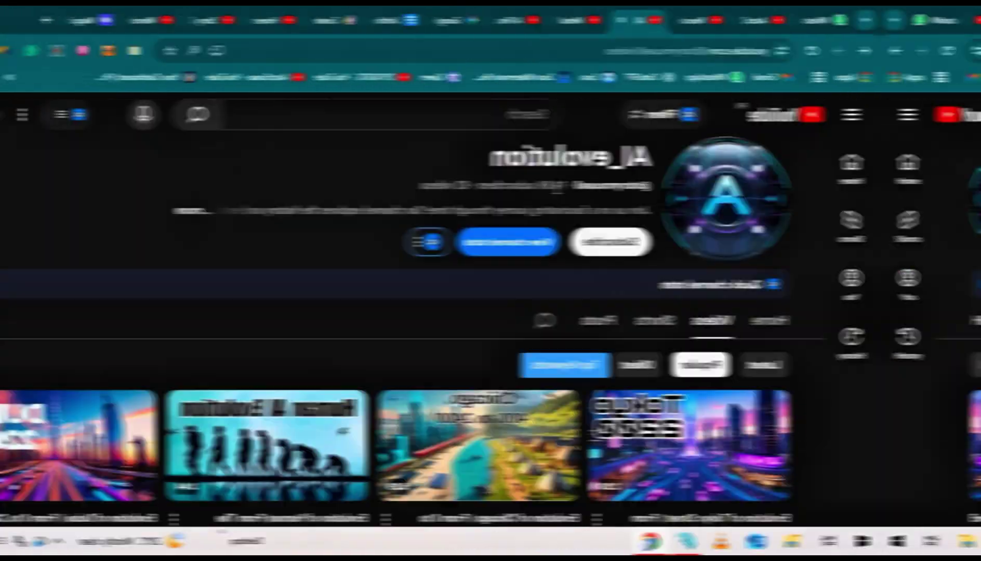
{"action": "scroll", "coordinate": [159, 387], "scroll_direction": "down", "scroll_amount": 3}
{"action": "scroll", "coordinate": [745, 374], "scroll_direction": "down", "scroll_amount": 6}
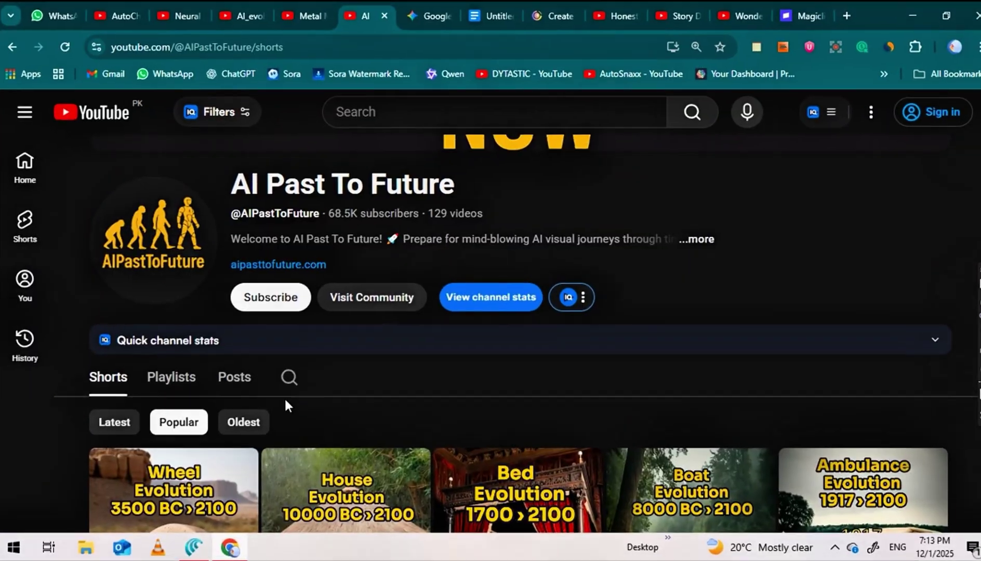
{"action": "scroll", "coordinate": [285, 405], "scroll_direction": "down", "scroll_amount": 5}
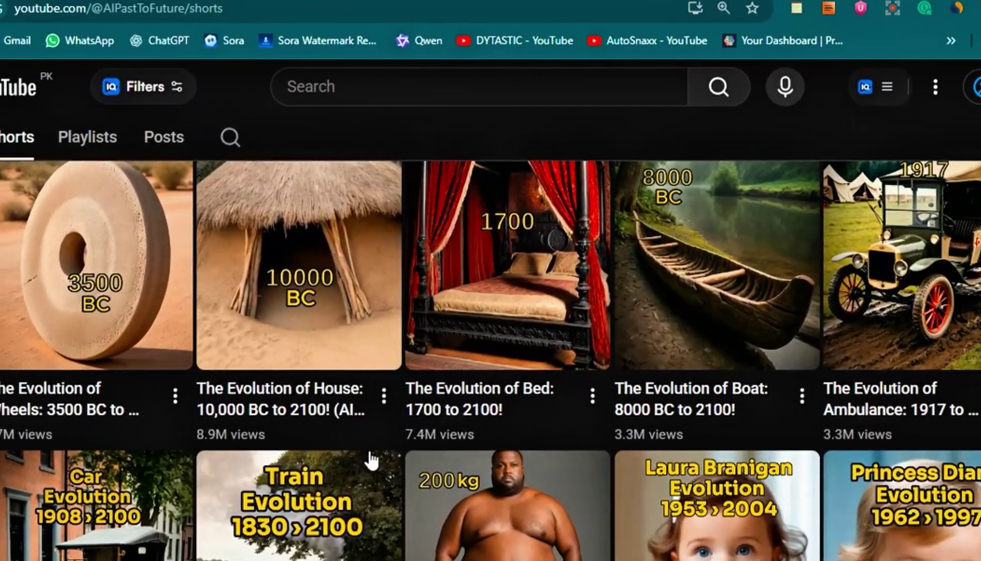
{"action": "scroll", "coordinate": [935, 402], "scroll_direction": "down", "scroll_amount": 3}
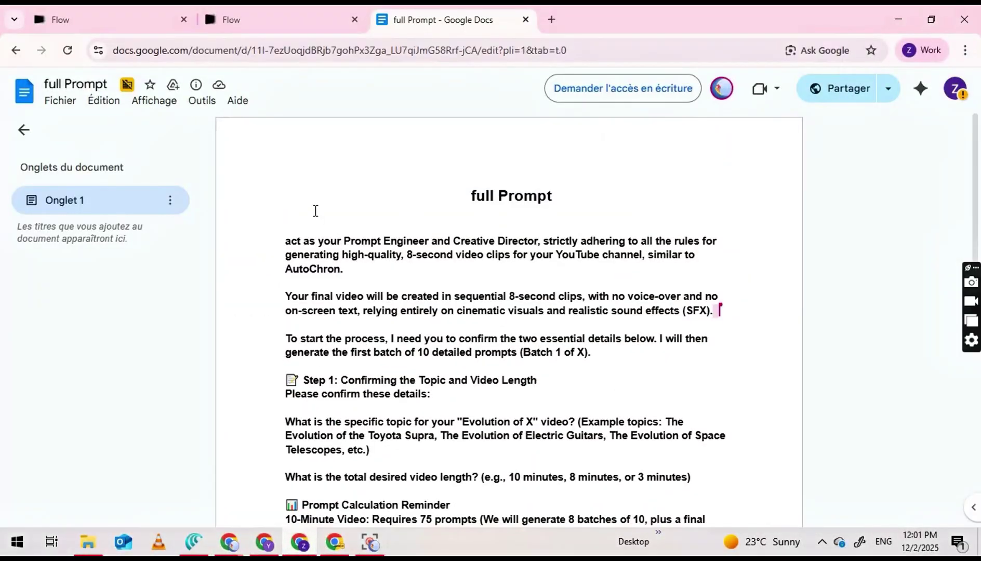
Copy the entire prompt text below the title of the "full Prompt" document
{"action": "scroll", "coordinate": [315, 211], "scroll_direction": "down", "scroll_amount": 6}
{"action": "scroll", "coordinate": [315, 210], "scroll_direction": "up", "scroll_amount": 5}
{"action": "left_click_drag", "start_coordinate": [285, 247], "coordinate": [446, 437]}
{"action": "left_click", "coordinate": [458, 452]}
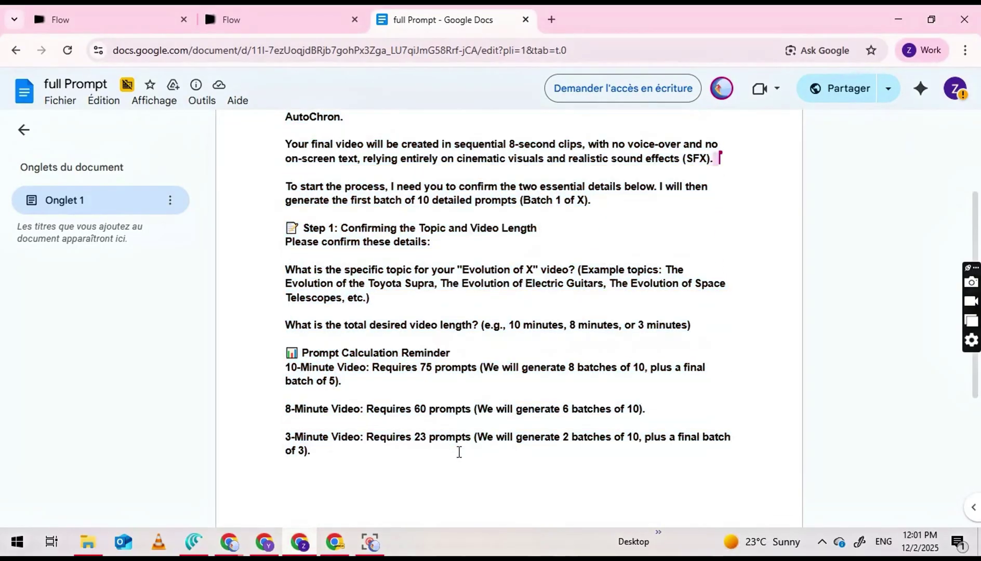
{"action": "left_click_drag", "start_coordinate": [265, 410], "coordinate": [297, 208]}
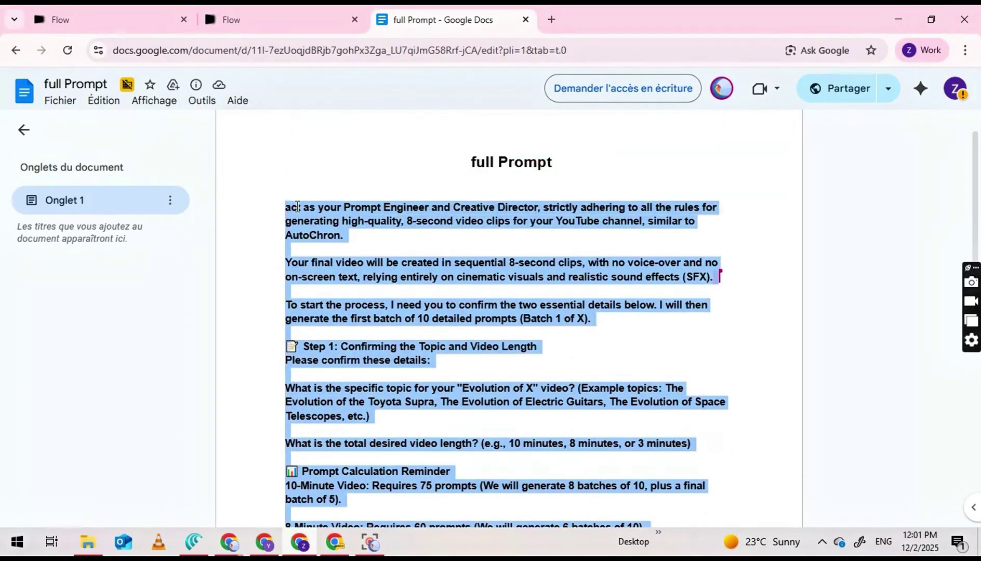
{"action": "right_click", "coordinate": [299, 215]}
{"action": "left_click", "coordinate": [351, 232]}
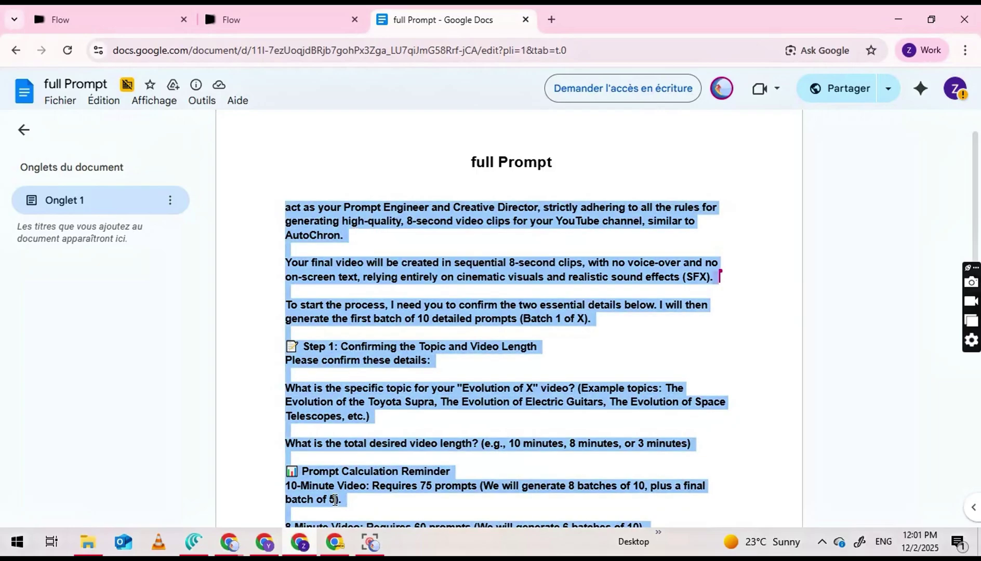
Switch to ChatGPT, paste the copied prompt into a new chat and send it
{"action": "left_click", "coordinate": [335, 550]}
{"action": "right_click", "coordinate": [310, 291]}
{"action": "left_click", "coordinate": [335, 313]}
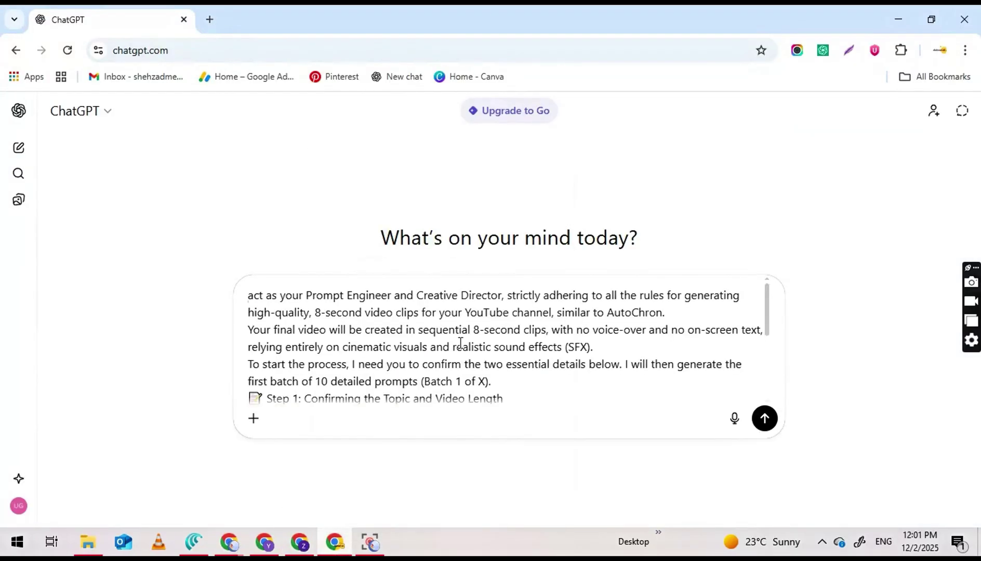
{"action": "left_click", "coordinate": [771, 418]}
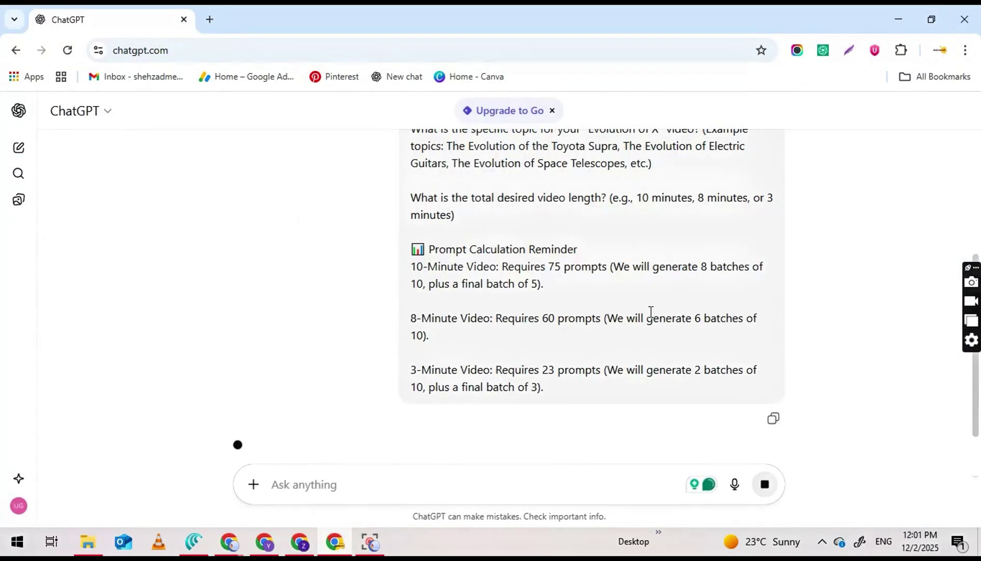
Read which topic and video length details the chat reply asks for
{"action": "scroll", "coordinate": [535, 281], "scroll_direction": "down", "scroll_amount": 6}
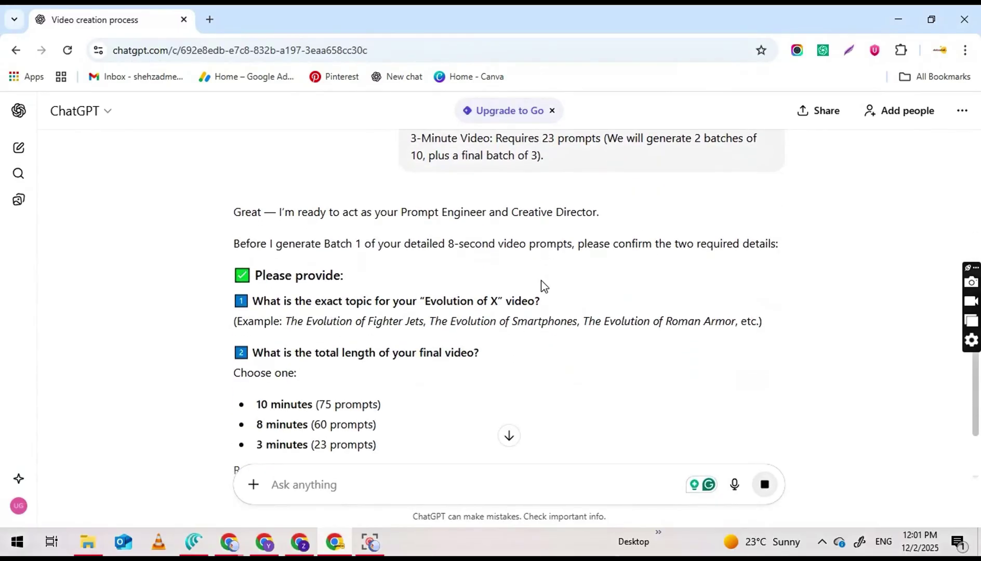
{"action": "scroll", "coordinate": [302, 218], "scroll_direction": "up", "scroll_amount": 10}
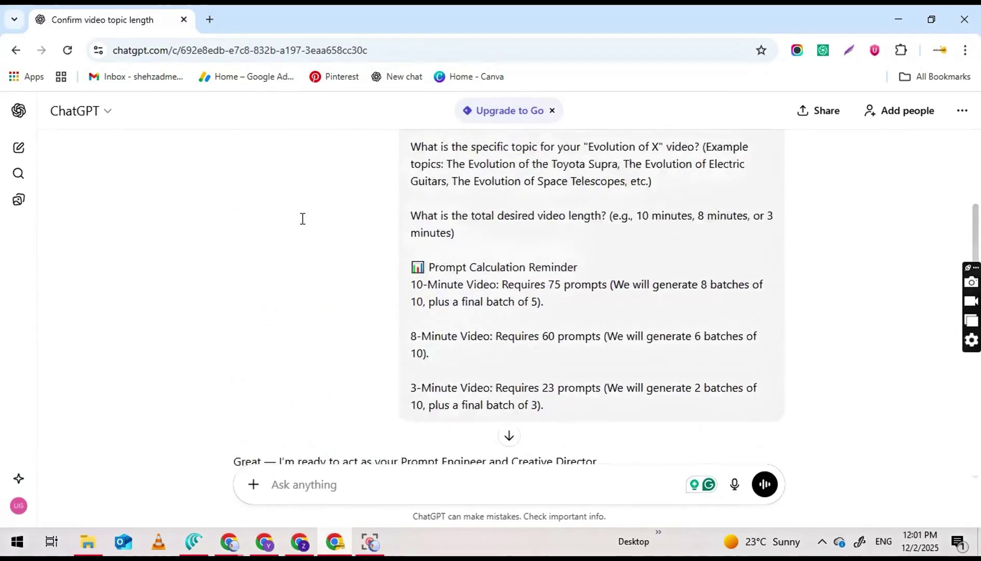
{"action": "scroll", "coordinate": [482, 213], "scroll_direction": "down", "scroll_amount": 15}
{"action": "scroll", "coordinate": [426, 221], "scroll_direction": "up", "scroll_amount": 2}
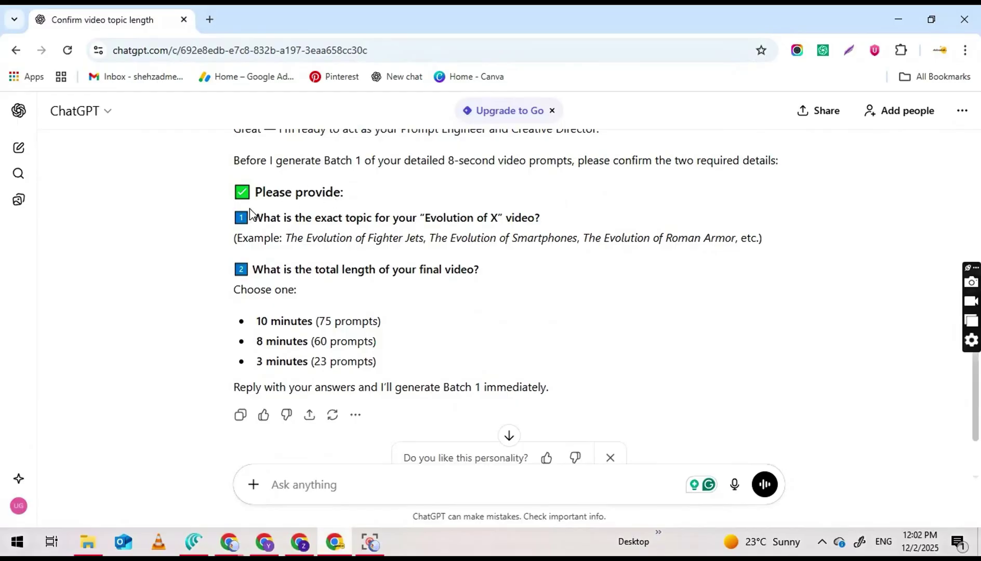
{"action": "triple_click", "coordinate": [497, 228]}
{"action": "left_click", "coordinate": [498, 228]}
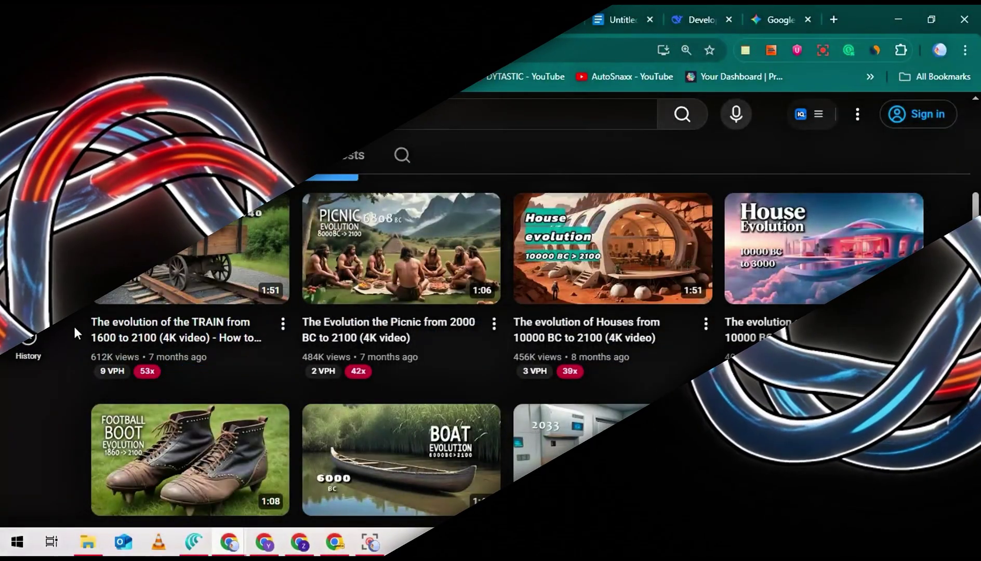
Open Neural Play's video on the evolution of the train from 1600 to 2100 on YouTube, copy its full title and pause playback
{"action": "left_click_drag", "start_coordinate": [92, 323], "coordinate": [257, 335]}
{"action": "left_click", "coordinate": [238, 315]}
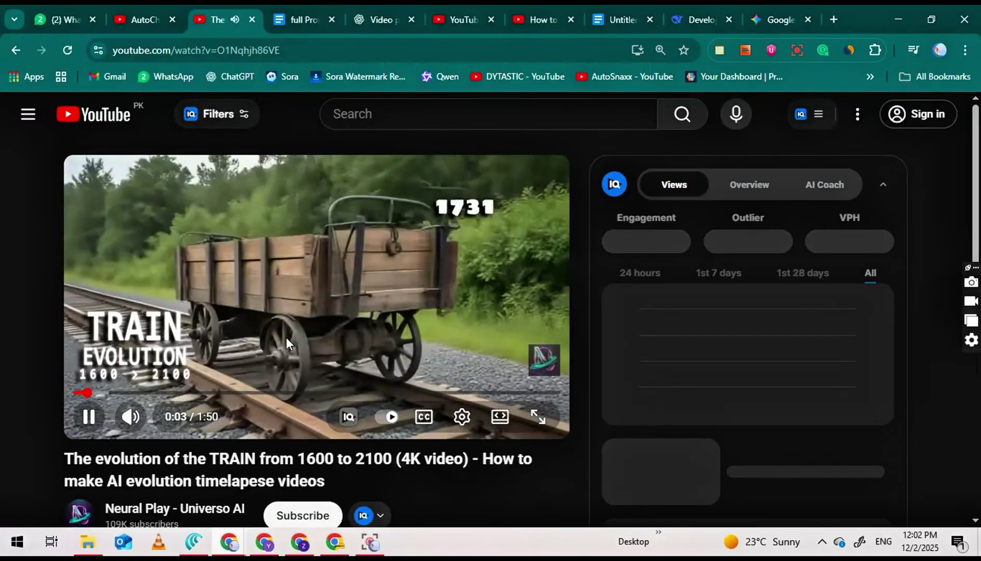
{"action": "scroll", "coordinate": [286, 337], "scroll_direction": "down", "scroll_amount": 1}
{"action": "triple_click", "coordinate": [255, 394]}
{"action": "right_click", "coordinate": [254, 393]}
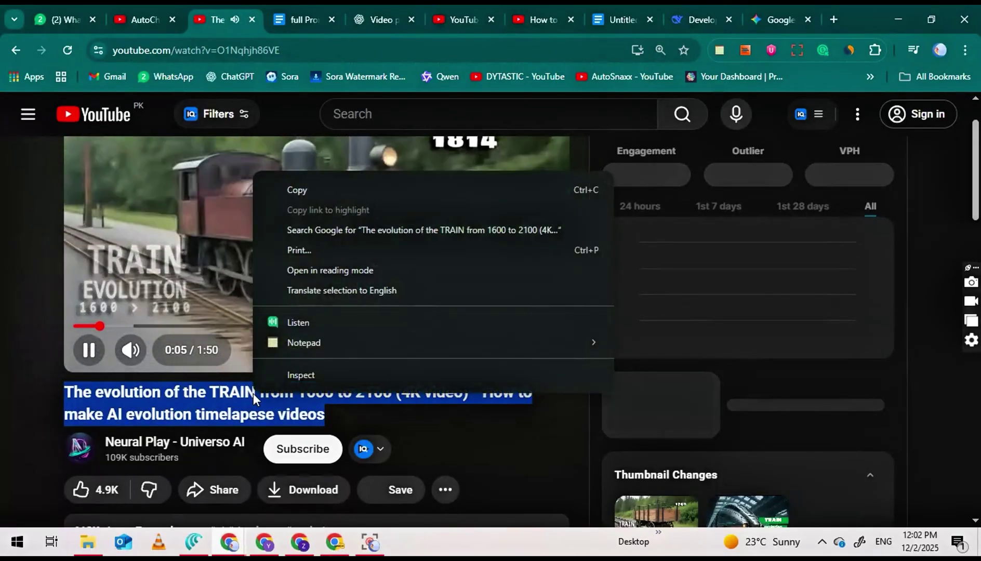
{"action": "left_click", "coordinate": [300, 190]}
{"action": "left_click", "coordinate": [304, 220]}
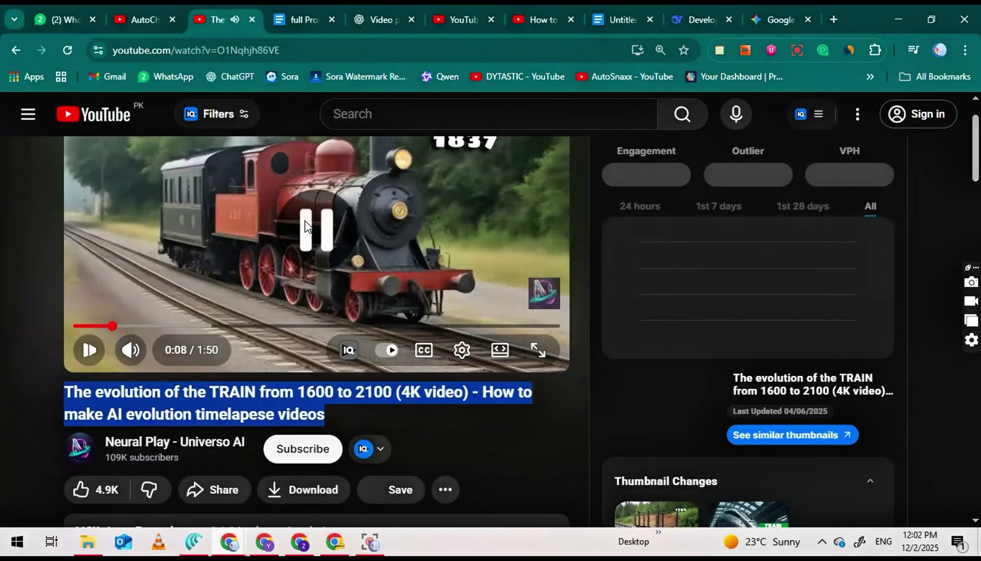
{"action": "scroll", "coordinate": [387, 260], "scroll_direction": "up", "scroll_amount": 1}
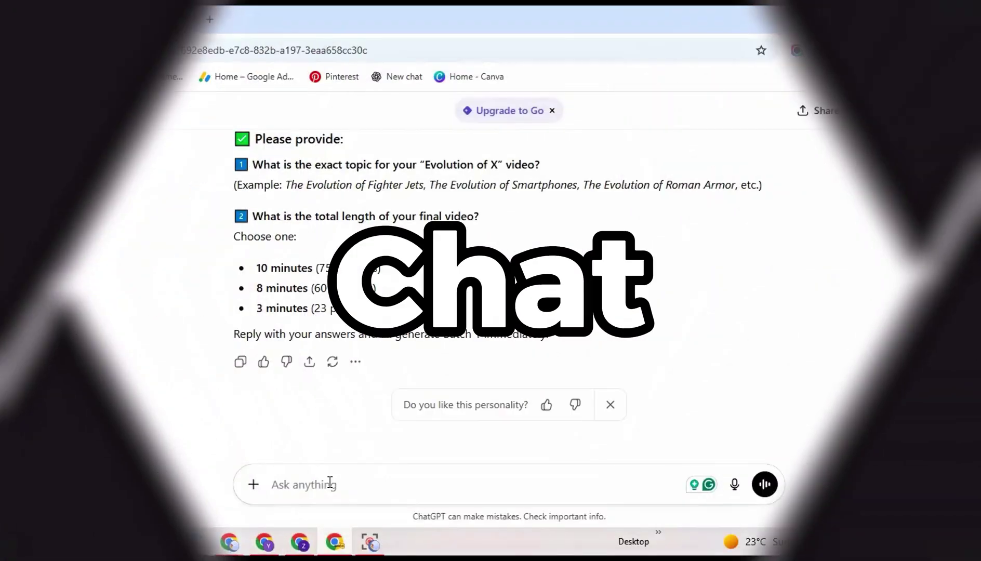
Compose a ChatGPT reply from the copied train video title followed by the length option "3 minutes (23 prompts)"
{"action": "right_click", "coordinate": [267, 493]}
{"action": "left_click", "coordinate": [372, 263]}
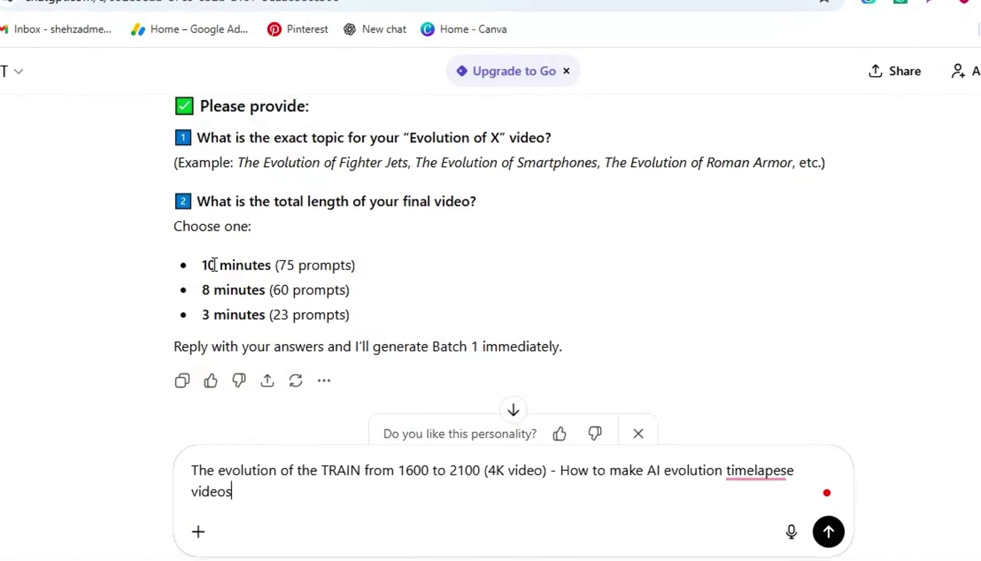
{"action": "left_click_drag", "start_coordinate": [215, 266], "coordinate": [334, 258]}
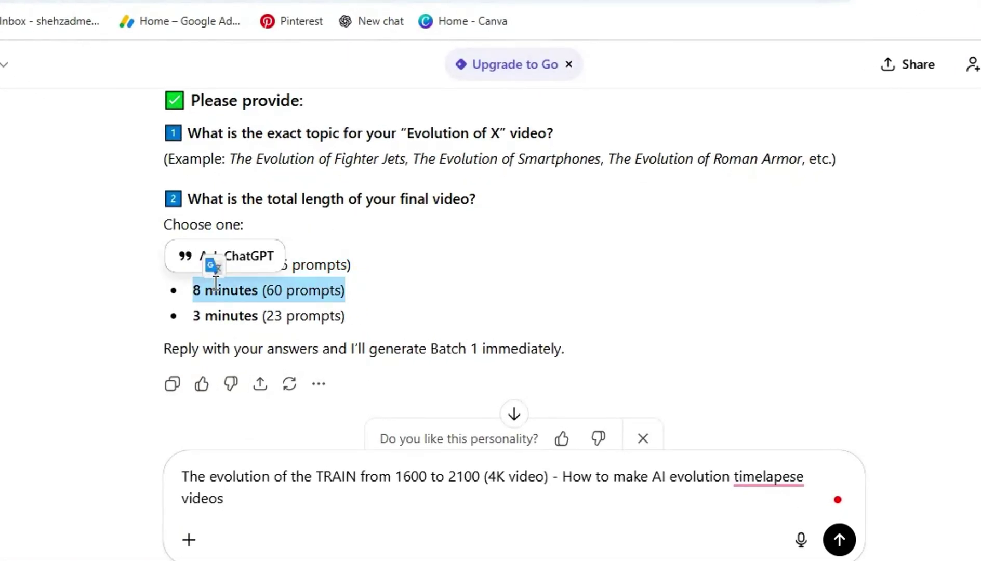
{"action": "triple_click", "coordinate": [237, 322]}
{"action": "right_click", "coordinate": [237, 324]}
{"action": "key", "text": "Escape"}
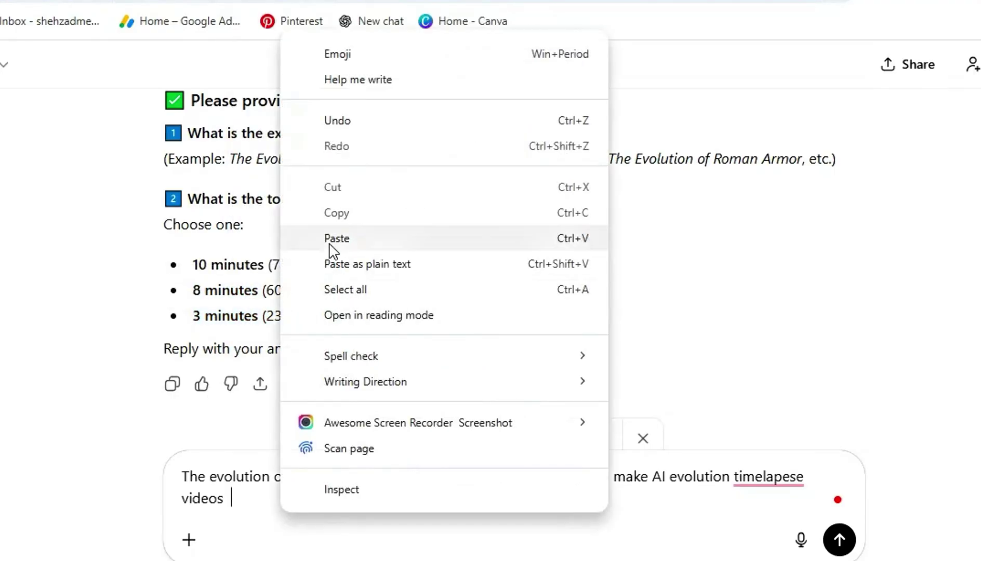
{"action": "left_click", "coordinate": [329, 243]}
Correct the misspelled word in the reply to "time-lapse" and send the message
{"action": "mouse_move", "coordinate": [790, 484]}
{"action": "left_click", "coordinate": [787, 349]}
{"action": "left_click", "coordinate": [838, 541]}
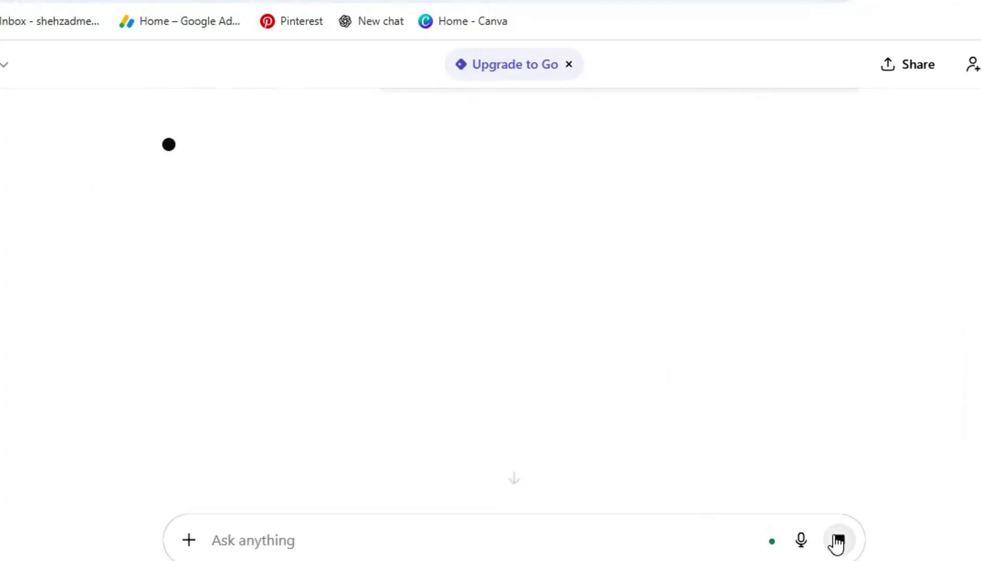
Examine the reply's topic, total length, batch breakdown and visual style options
{"action": "triple_click", "coordinate": [378, 204]}
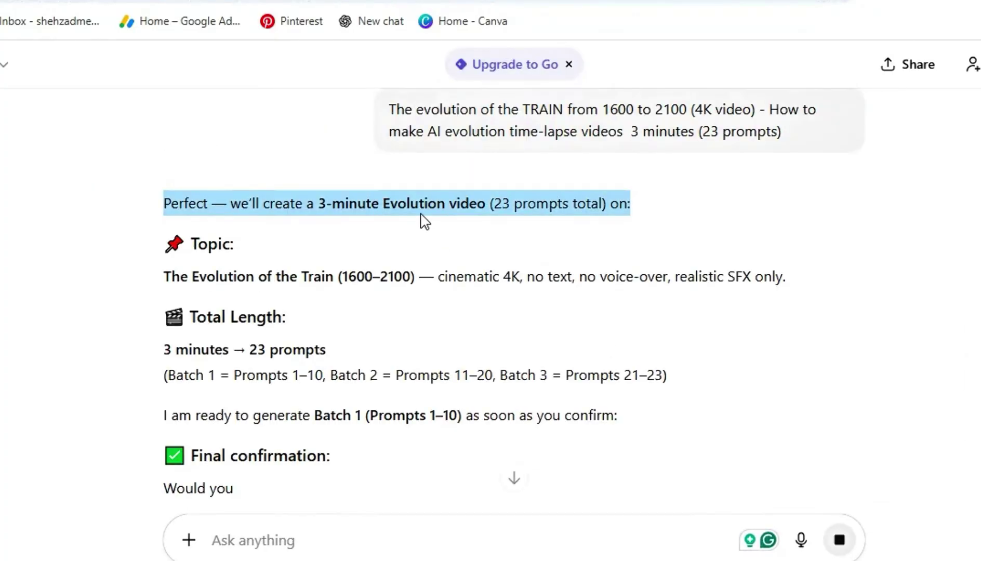
{"action": "triple_click", "coordinate": [312, 276]}
{"action": "left_click", "coordinate": [524, 281]}
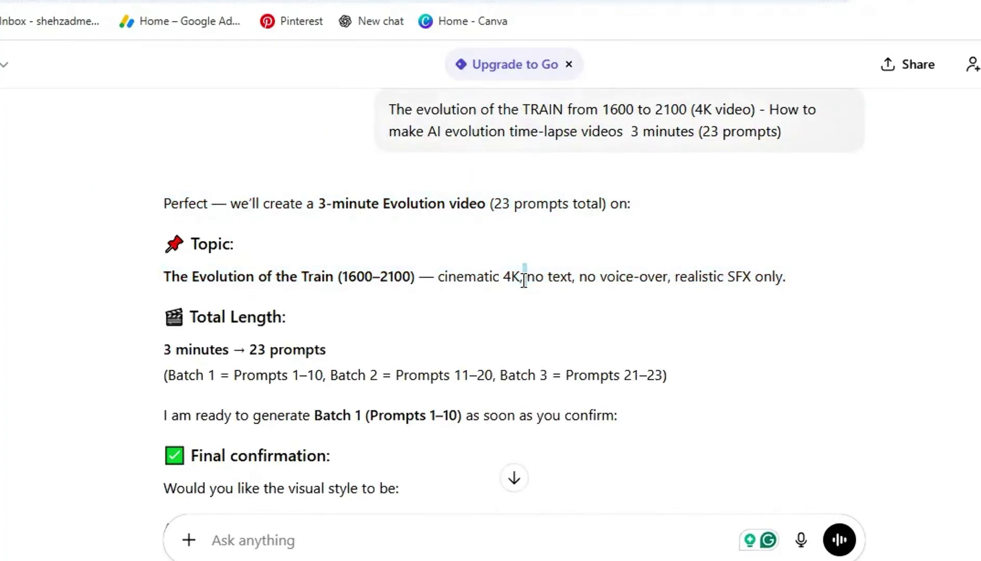
{"action": "triple_click", "coordinate": [524, 281]}
{"action": "scroll", "coordinate": [521, 281], "scroll_direction": "down", "scroll_amount": 1}
{"action": "left_click", "coordinate": [521, 287]}
{"action": "triple_click", "coordinate": [302, 328]}
{"action": "left_click", "coordinate": [314, 449]}
{"action": "scroll", "coordinate": [270, 394], "scroll_direction": "down", "scroll_amount": 3}
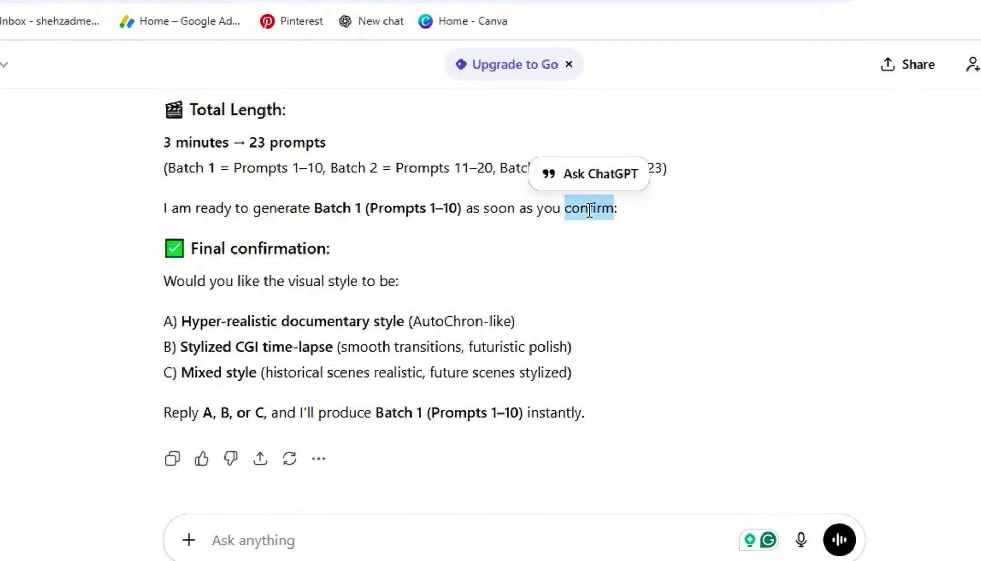
Copy "Prompts 1–10" from the reply and send it as the message requesting Batch 1
{"action": "right_click", "coordinate": [521, 412]}
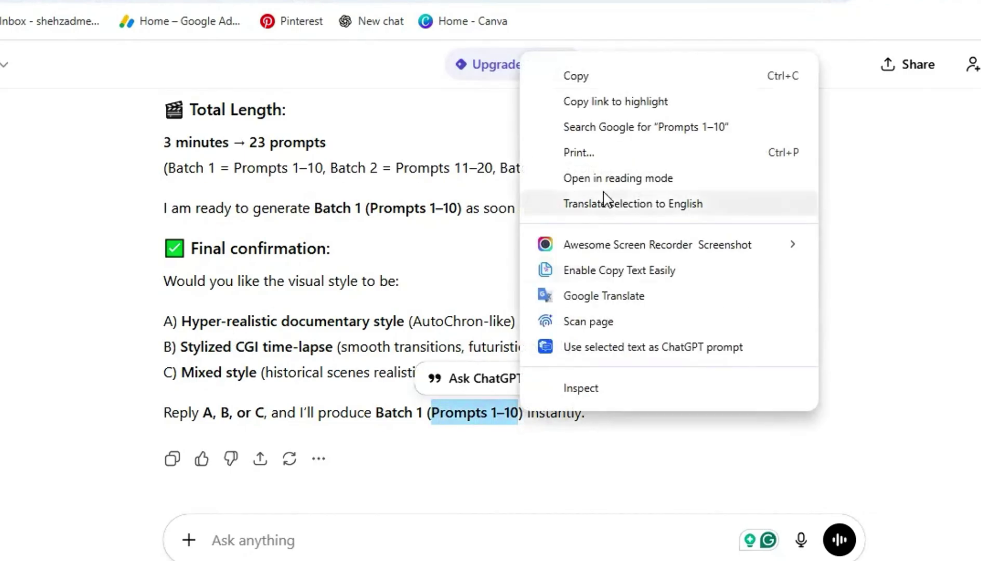
{"action": "left_click", "coordinate": [576, 74]}
{"action": "right_click", "coordinate": [237, 550]}
{"action": "left_click", "coordinate": [291, 275]}
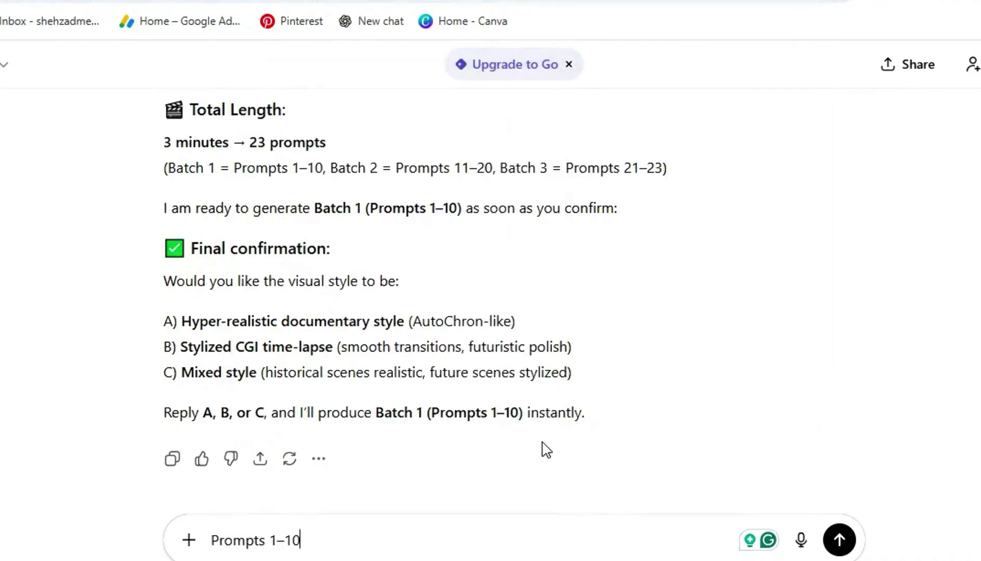
{"action": "left_click", "coordinate": [839, 540]}
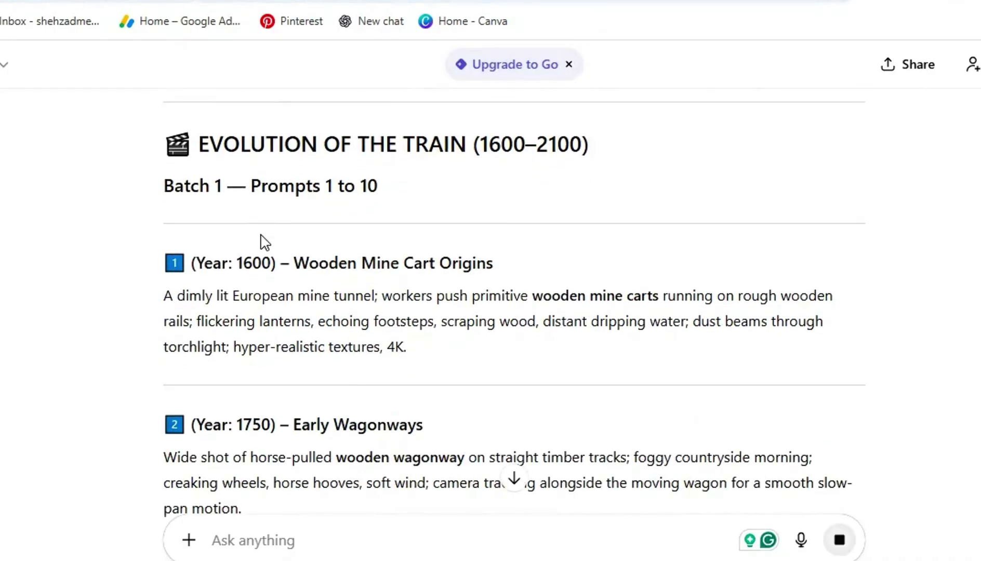
Review the Batch 1 prompts, then copy "Prompts 11–20" from the Next Step note and send it to request Batch 2
{"action": "scroll", "coordinate": [257, 229], "scroll_direction": "down", "scroll_amount": 10}
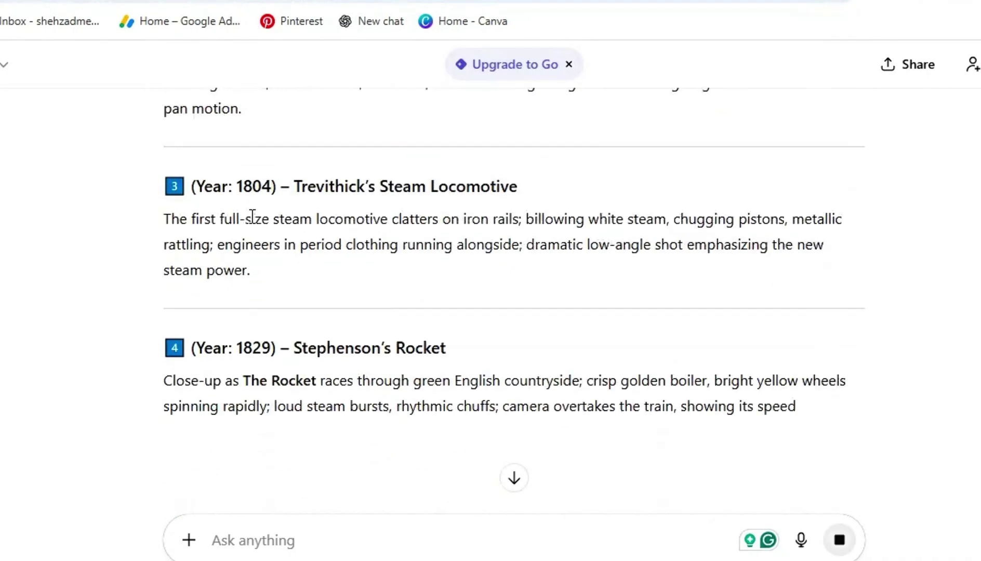
{"action": "scroll", "coordinate": [251, 221], "scroll_direction": "down", "scroll_amount": 2}
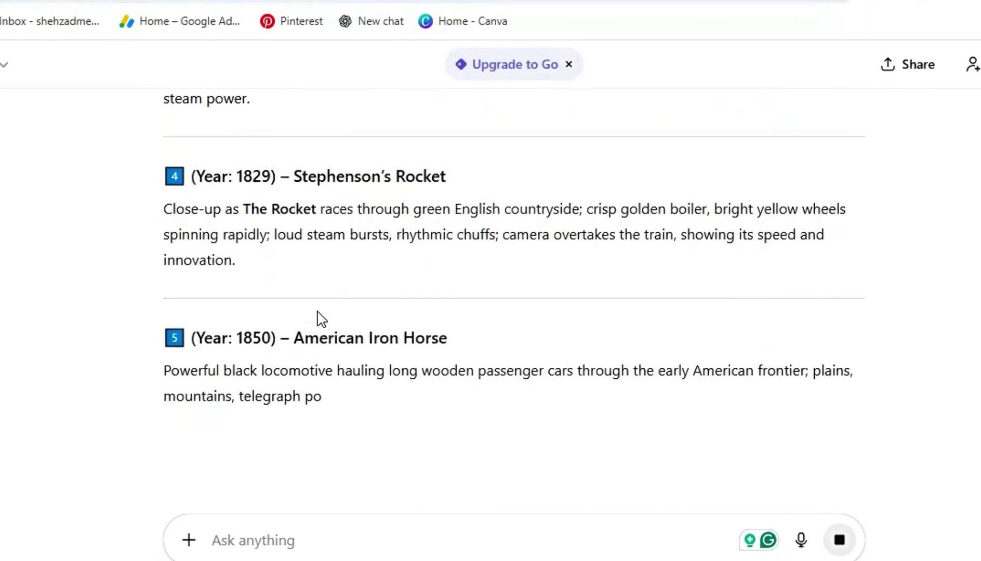
{"action": "scroll", "coordinate": [319, 310], "scroll_direction": "down", "scroll_amount": 4}
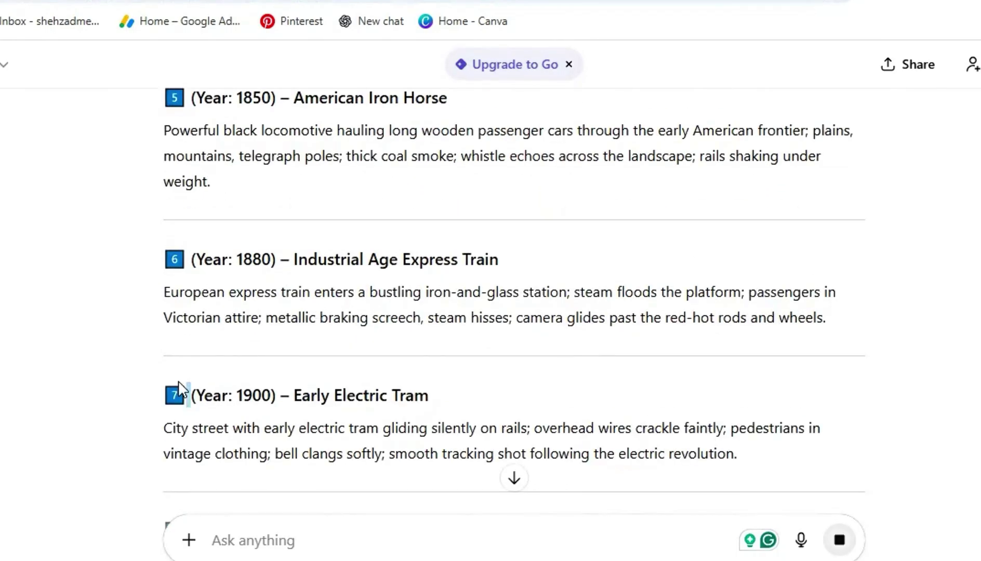
{"action": "scroll", "coordinate": [254, 403], "scroll_direction": "down", "scroll_amount": 12}
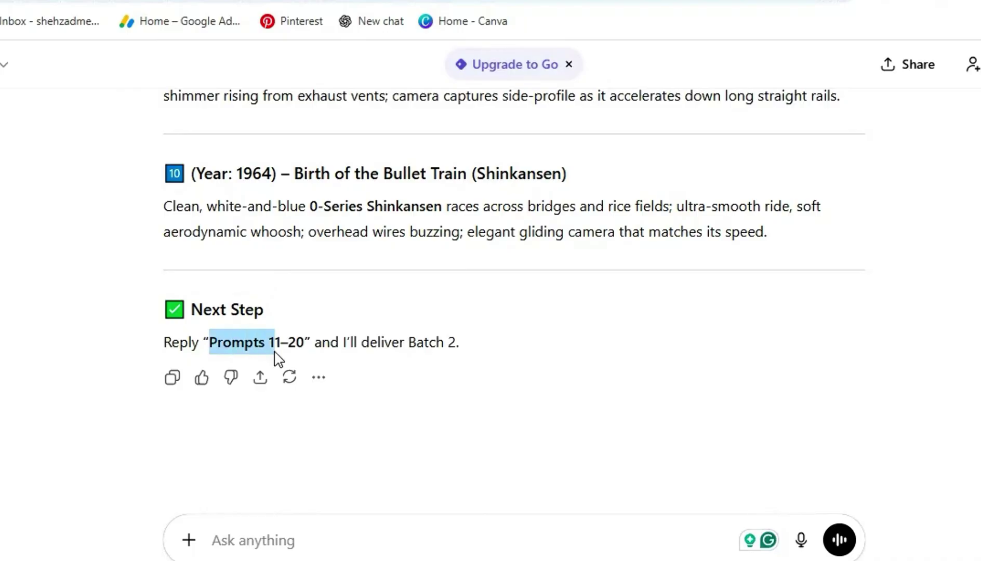
{"action": "right_click", "coordinate": [307, 346]}
{"action": "left_click", "coordinate": [358, 10]}
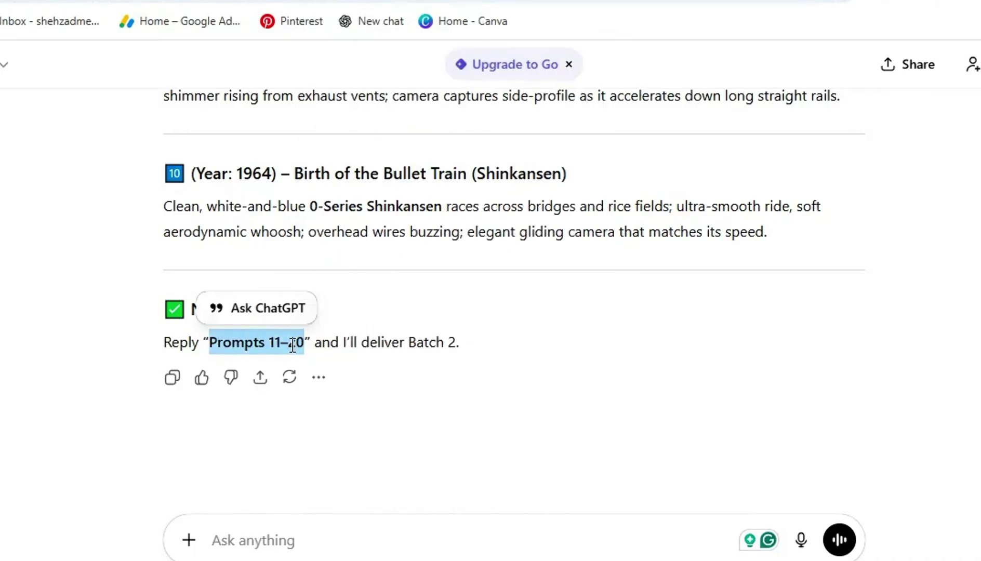
{"action": "right_click", "coordinate": [245, 524]}
{"action": "left_click", "coordinate": [232, 545]}
{"action": "right_click", "coordinate": [234, 545]}
{"action": "left_click", "coordinate": [302, 272]}
{"action": "left_click", "coordinate": [840, 541]}
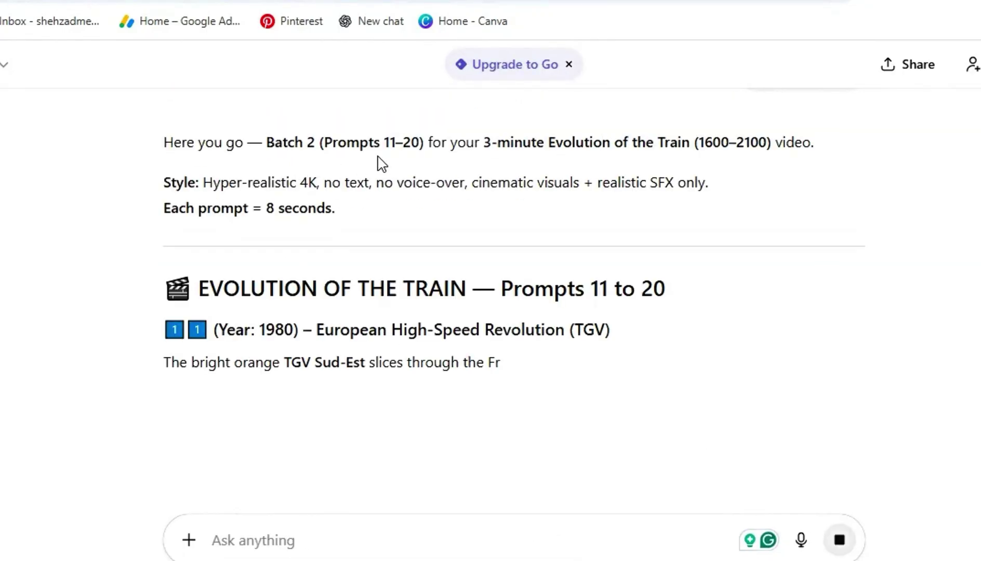
Review the Batch 2 prompts, then copy "Prompts 21–23" from the closing note and send it to request the final batch
{"action": "scroll", "coordinate": [431, 304], "scroll_direction": "down", "scroll_amount": 12}
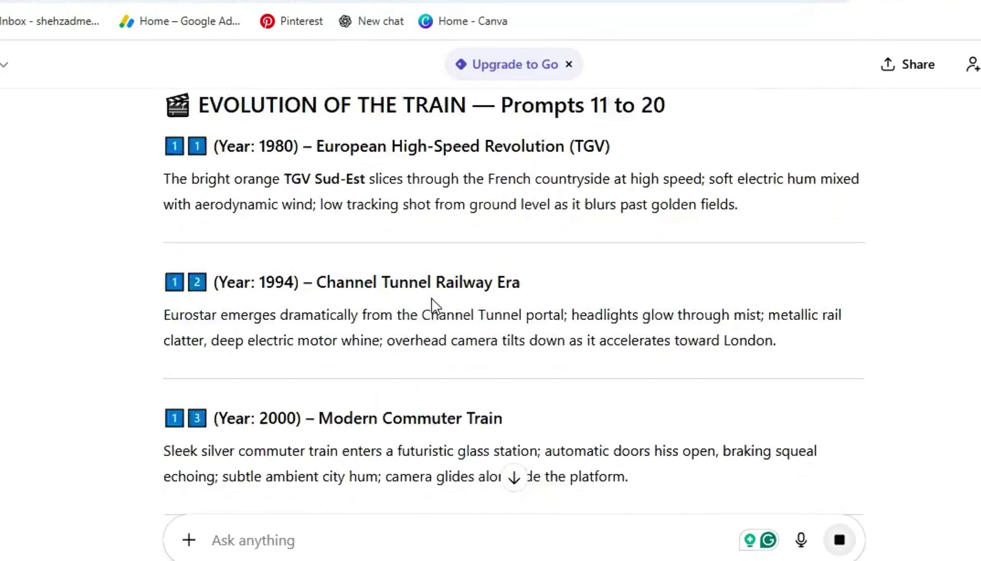
{"action": "scroll", "coordinate": [434, 303], "scroll_direction": "down", "scroll_amount": 3}
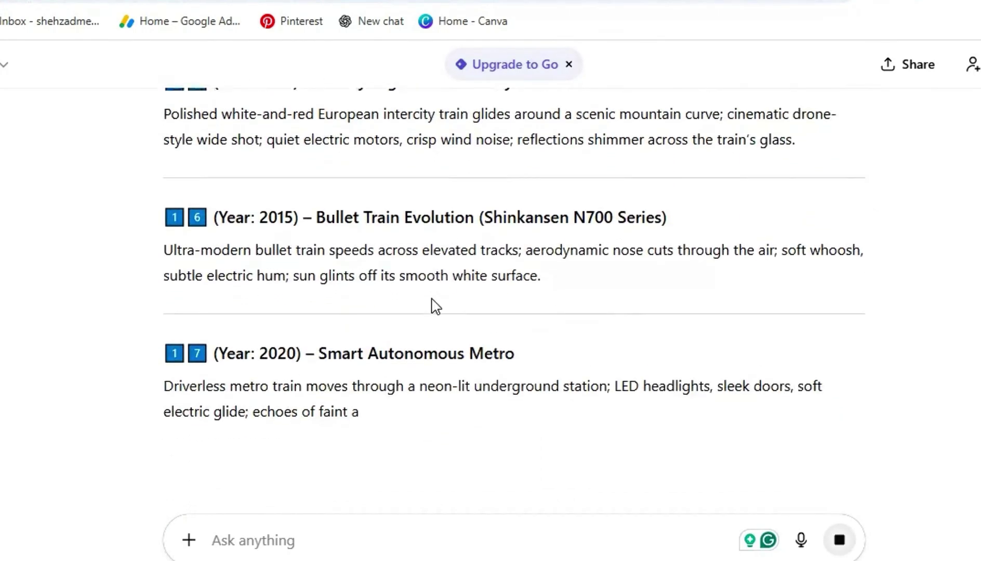
{"action": "scroll", "coordinate": [432, 299], "scroll_direction": "down", "scroll_amount": 10}
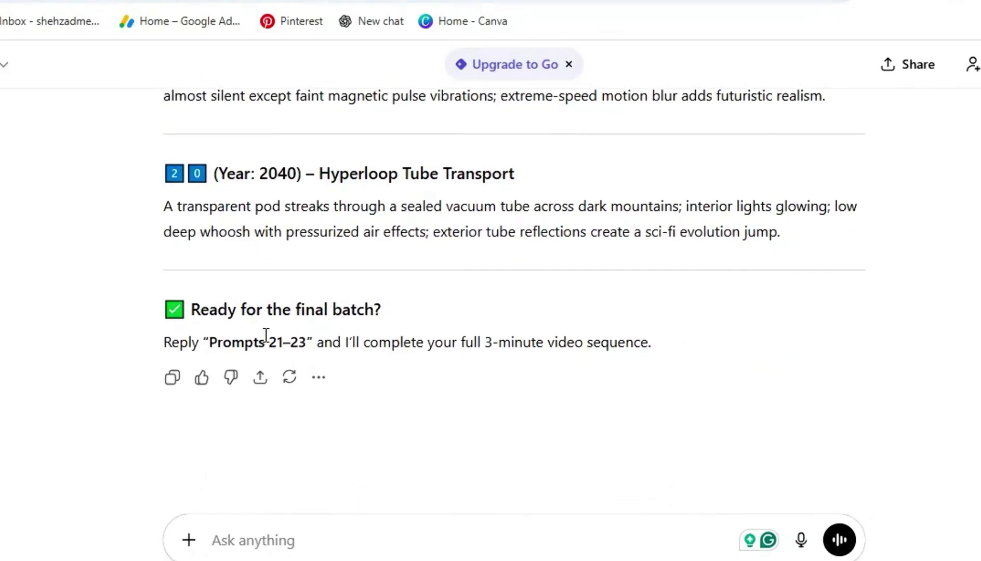
{"action": "right_click", "coordinate": [308, 340]}
{"action": "left_click", "coordinate": [364, 3]}
{"action": "right_click", "coordinate": [242, 542]}
{"action": "left_click", "coordinate": [290, 266]}
{"action": "left_click", "coordinate": [839, 540]}
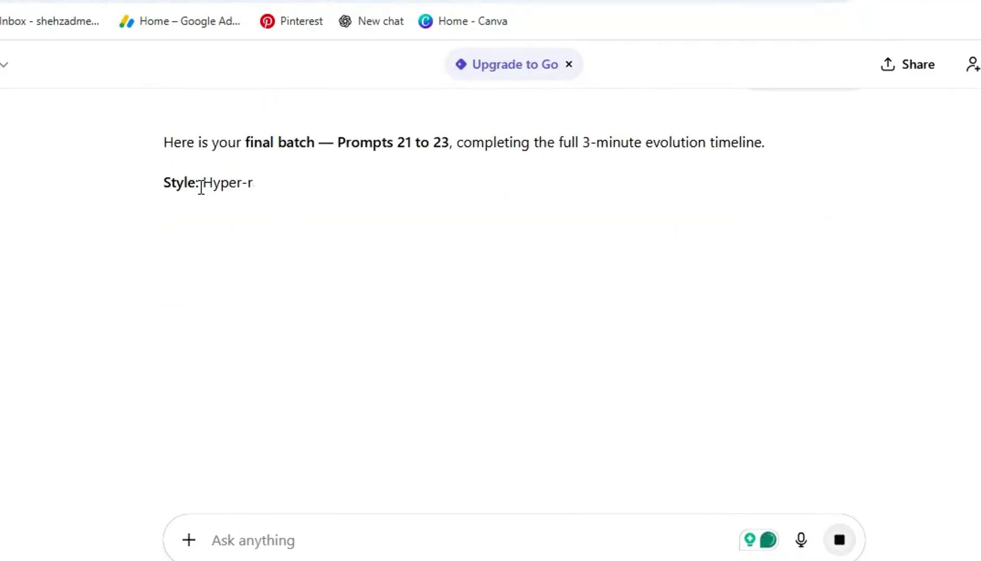
Read through the final batch of prompts and look back over the earlier batches to the start of Batch 1
{"action": "scroll", "coordinate": [335, 363], "scroll_direction": "down", "scroll_amount": 6}
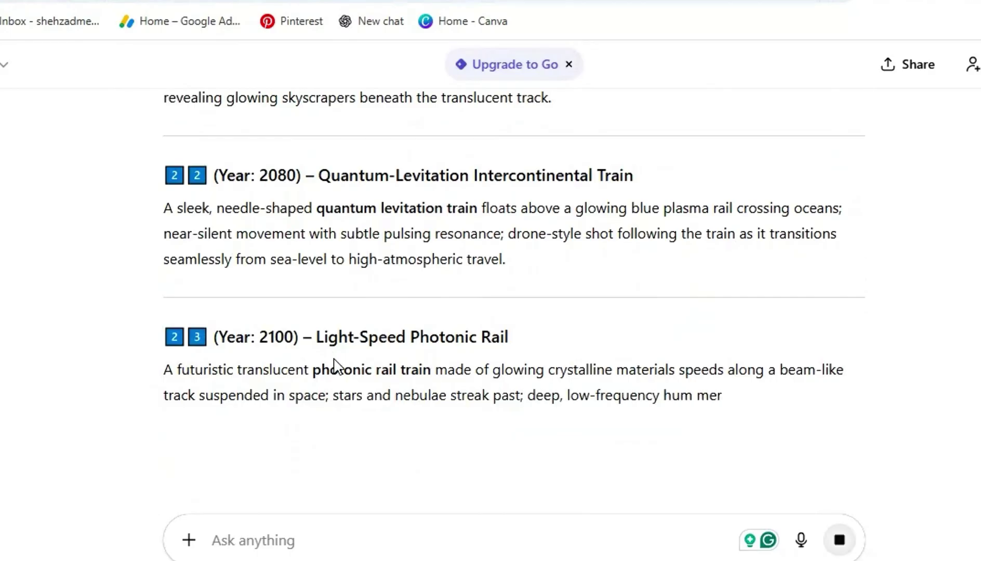
{"action": "scroll", "coordinate": [335, 363], "scroll_direction": "down", "scroll_amount": 5}
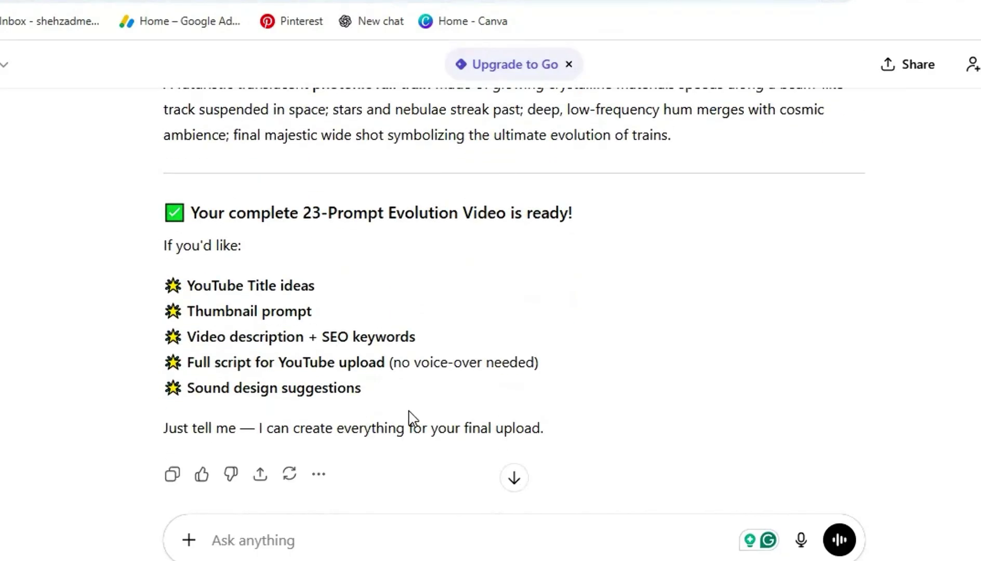
{"action": "scroll", "coordinate": [409, 351], "scroll_direction": "up", "scroll_amount": 20}
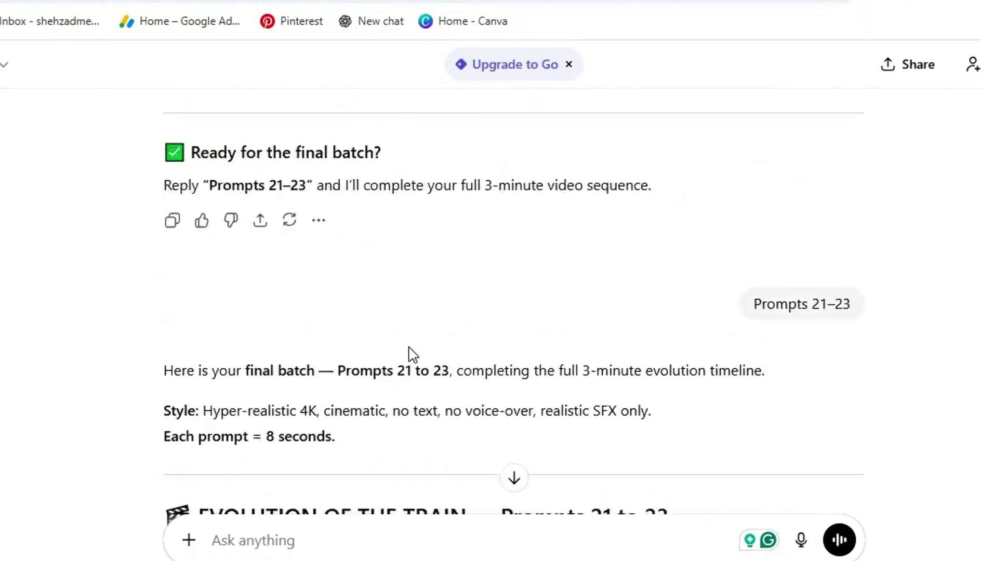
{"action": "scroll", "coordinate": [409, 353], "scroll_direction": "up", "scroll_amount": 20}
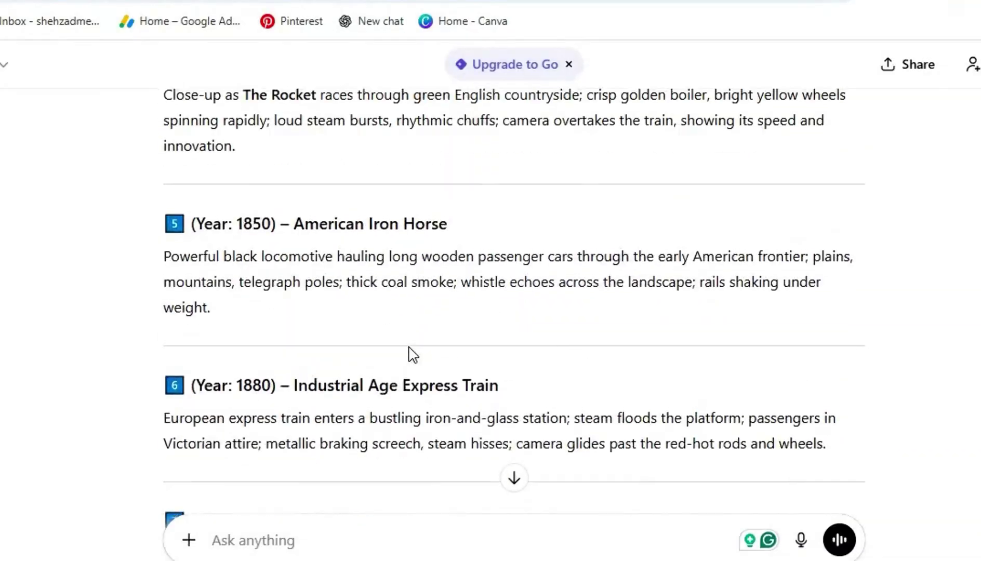
{"action": "scroll", "coordinate": [409, 353], "scroll_direction": "up", "scroll_amount": 5}
{"action": "scroll", "coordinate": [408, 352], "scroll_direction": "down", "scroll_amount": 15}
{"action": "scroll", "coordinate": [410, 355], "scroll_direction": "up", "scroll_amount": 2}
{"action": "scroll", "coordinate": [409, 352], "scroll_direction": "down", "scroll_amount": 4}
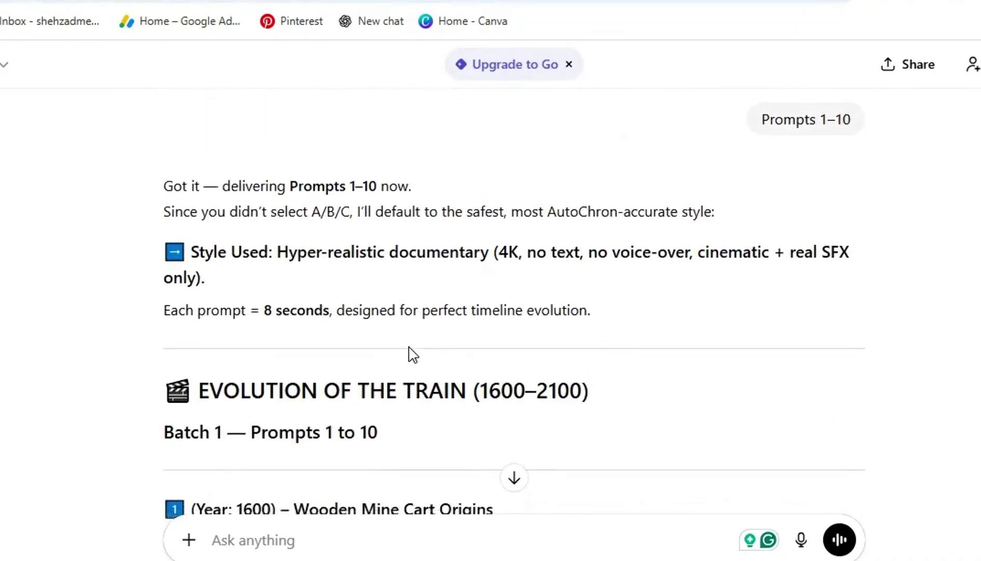
Copy the full text of prompt 1, the 1600 Wooden Mine Cart Origins scene
{"action": "triple_click", "coordinate": [220, 360]}
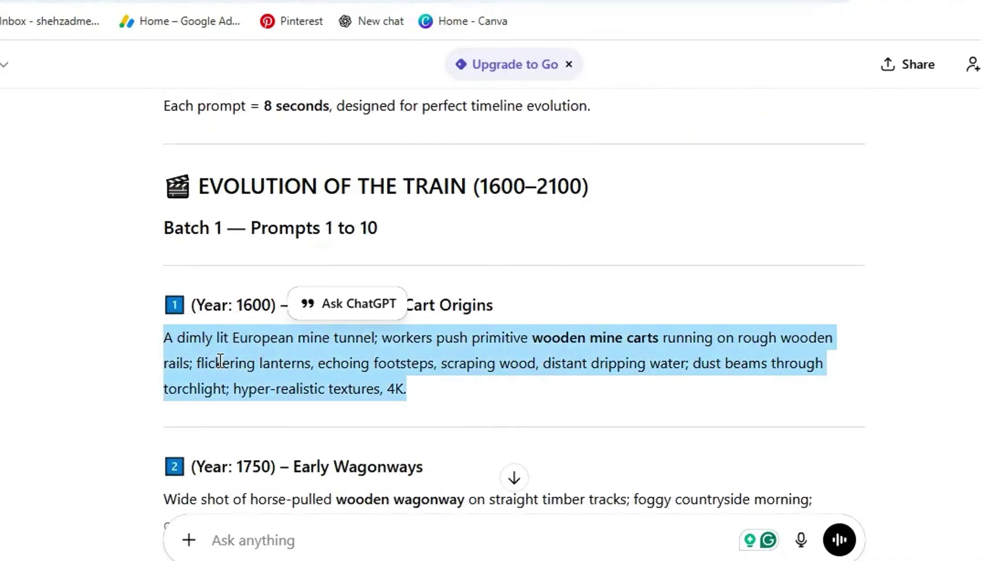
{"action": "right_click", "coordinate": [218, 359]}
{"action": "left_click", "coordinate": [302, 29]}
{"action": "left_click", "coordinate": [253, 343]}
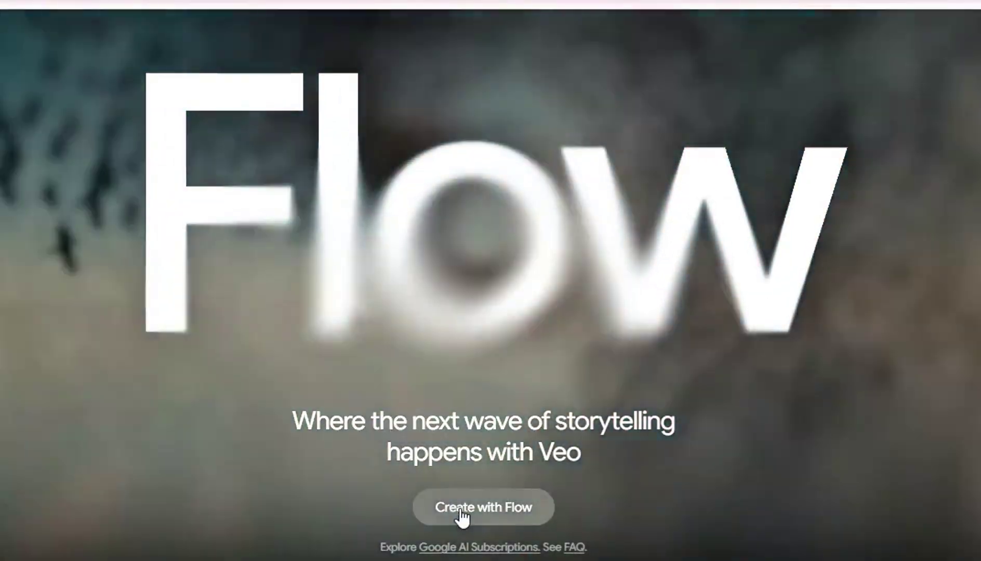
Examine the prices and included features of the Google AI Pro and Google AI Ultra plans on the Flow page
{"action": "scroll", "coordinate": [286, 241], "scroll_direction": "down", "scroll_amount": 5}
{"action": "scroll", "coordinate": [286, 241], "scroll_direction": "down", "scroll_amount": 15}
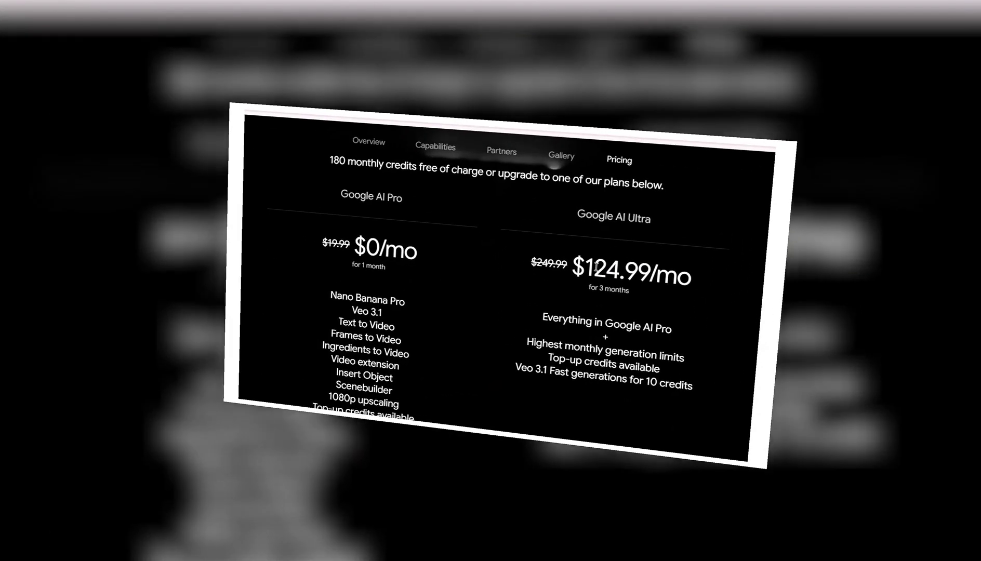
{"action": "left_click_drag", "start_coordinate": [682, 238], "coordinate": [805, 235]}
{"action": "left_click", "coordinate": [883, 238]}
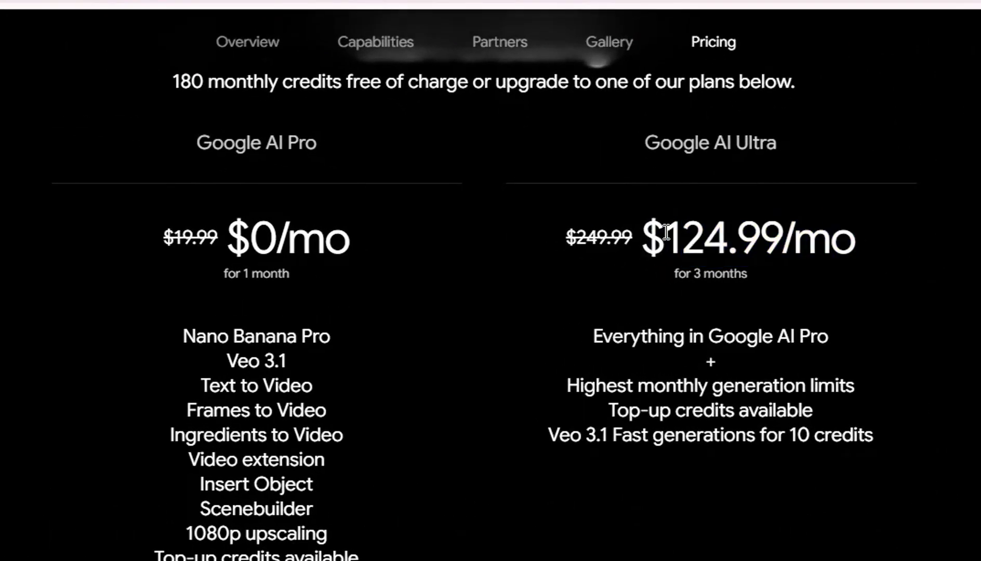
{"action": "scroll", "coordinate": [665, 232], "scroll_direction": "down", "scroll_amount": 8}
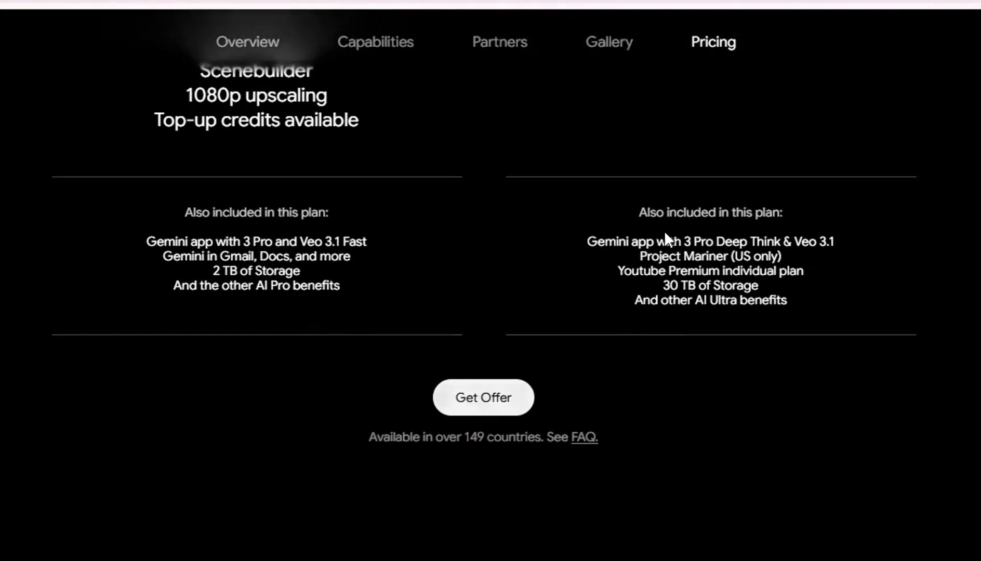
{"action": "scroll", "coordinate": [664, 231], "scroll_direction": "up", "scroll_amount": 8}
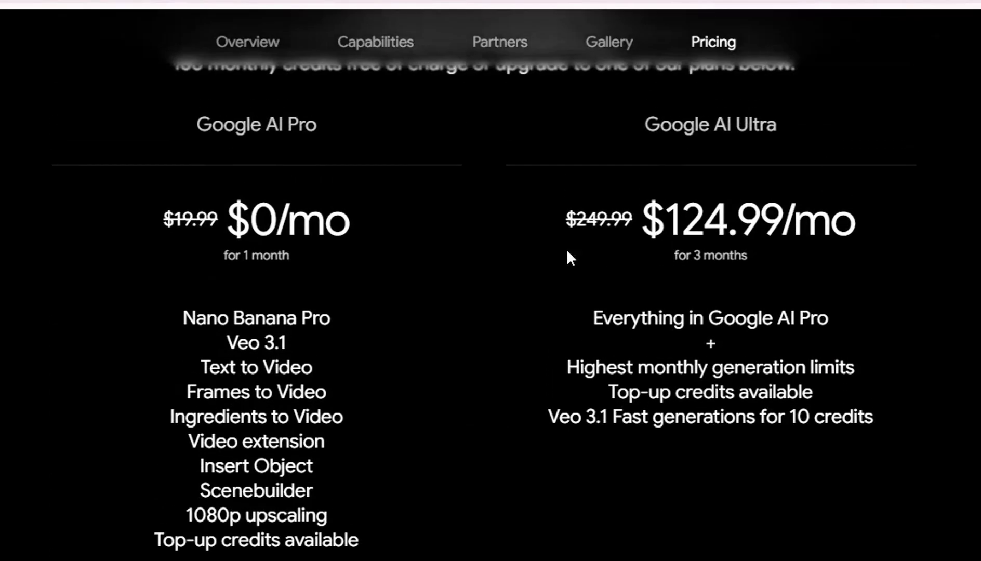
{"action": "scroll", "coordinate": [612, 239], "scroll_direction": "up", "scroll_amount": 15}
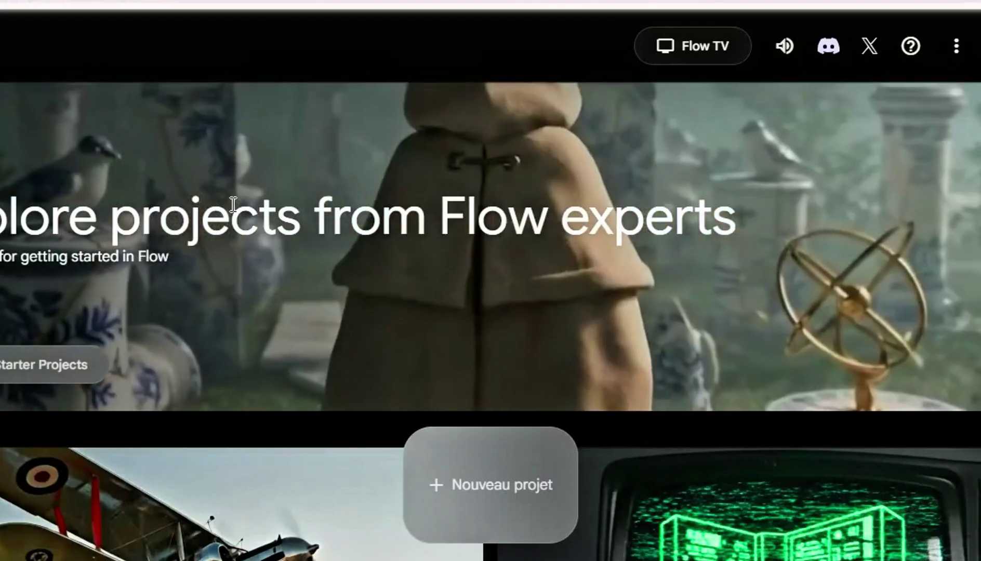
Create a new Flow project and paste the copied mine cart prompt as the text-to-video prompt
{"action": "scroll", "coordinate": [233, 203], "scroll_direction": "down", "scroll_amount": 1}
{"action": "scroll", "coordinate": [324, 321], "scroll_direction": "down", "scroll_amount": 1}
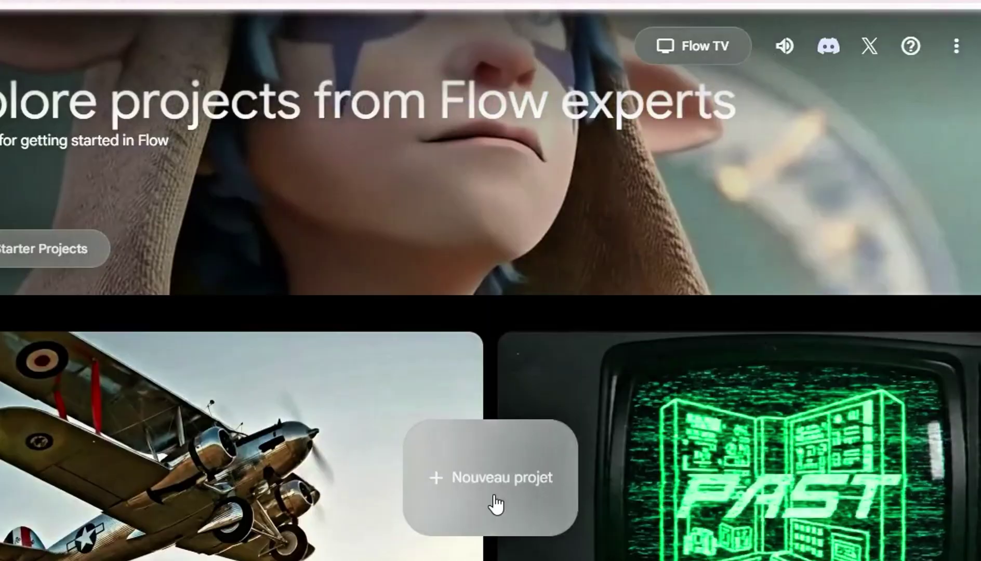
{"action": "left_click", "coordinate": [493, 499]}
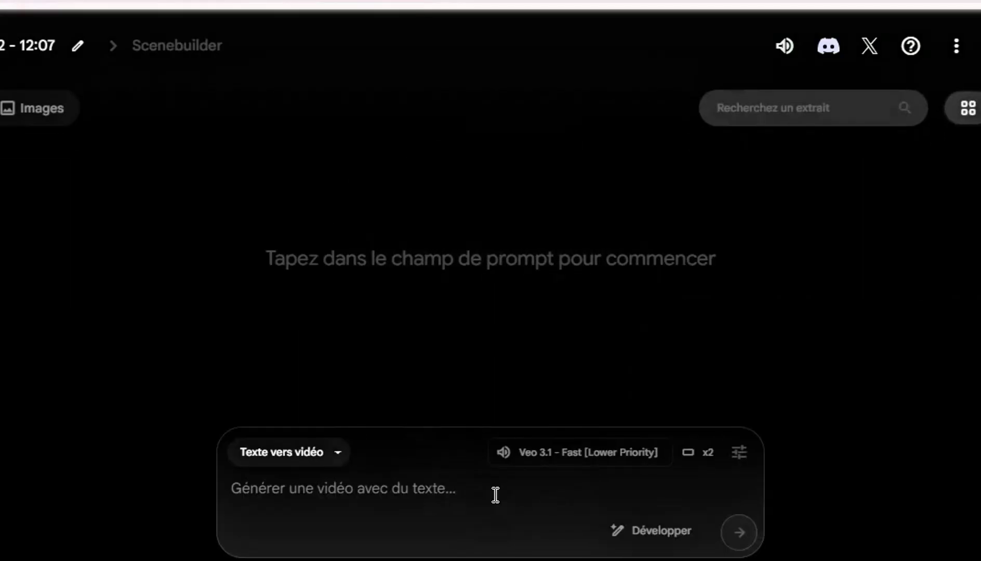
{"action": "right_click", "coordinate": [365, 485]}
{"action": "left_click", "coordinate": [395, 279]}
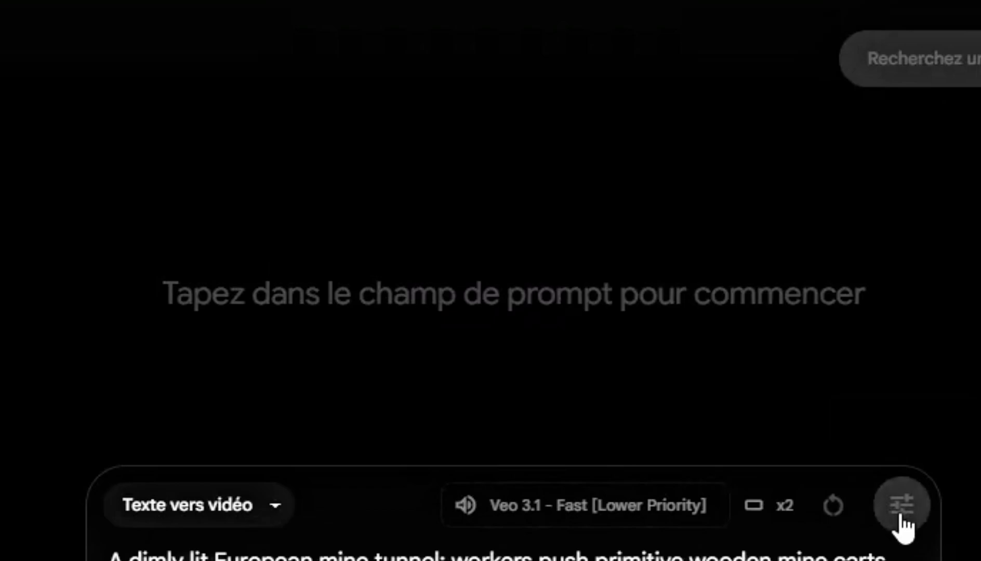
Configure the video generation for Paysage (16:9) format, 2 results per prompt and the Veo 3.1 - Fast [Lower Priority] model
{"action": "left_click", "coordinate": [902, 507]}
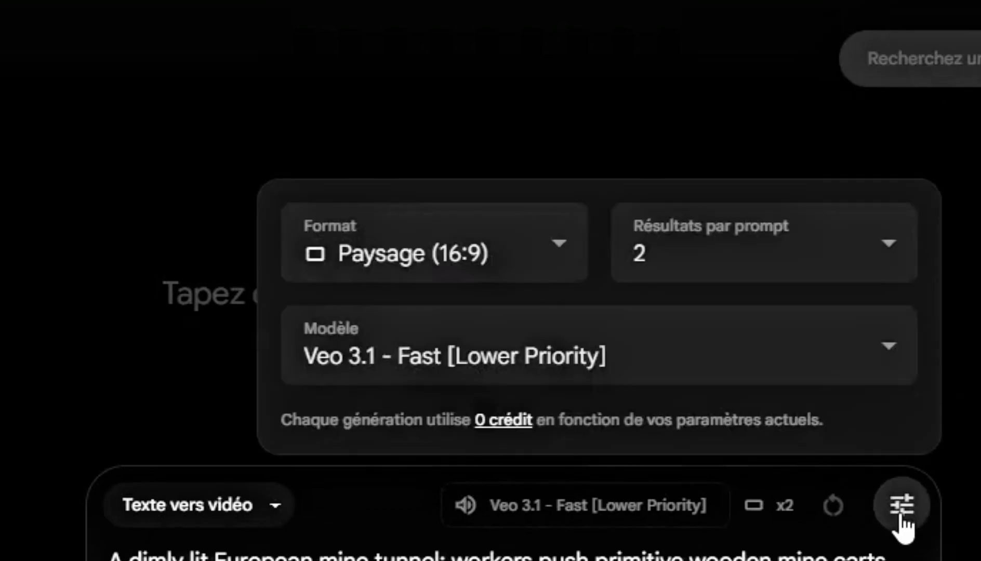
{"action": "left_click", "coordinate": [560, 265]}
{"action": "left_click", "coordinate": [460, 96]}
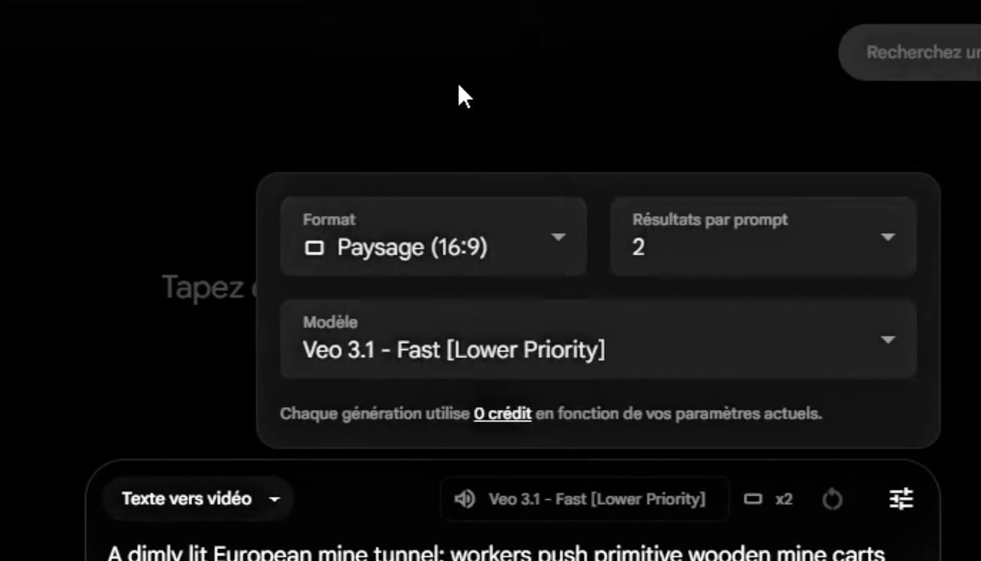
{"action": "left_click", "coordinate": [567, 264]}
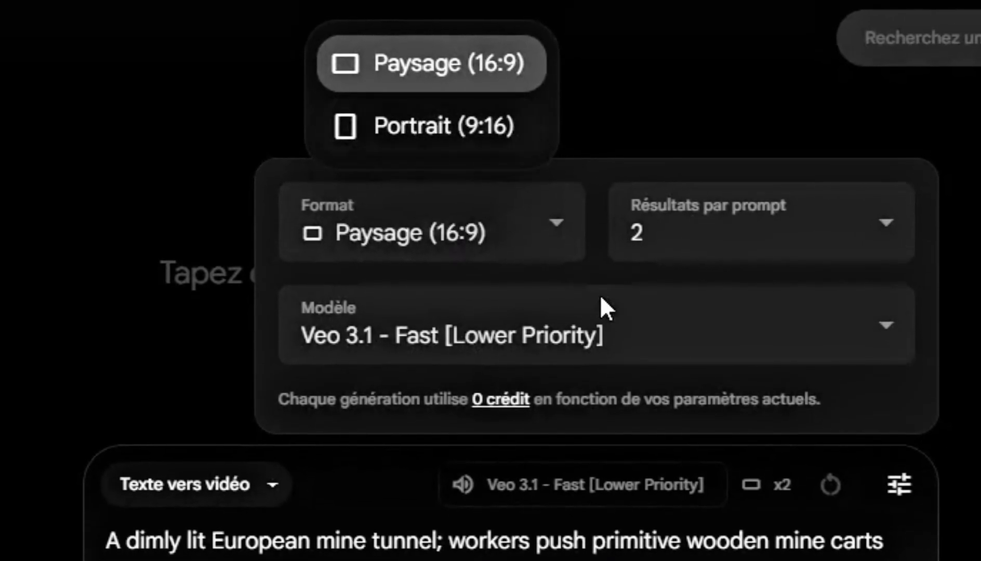
{"action": "left_click", "coordinate": [696, 262]}
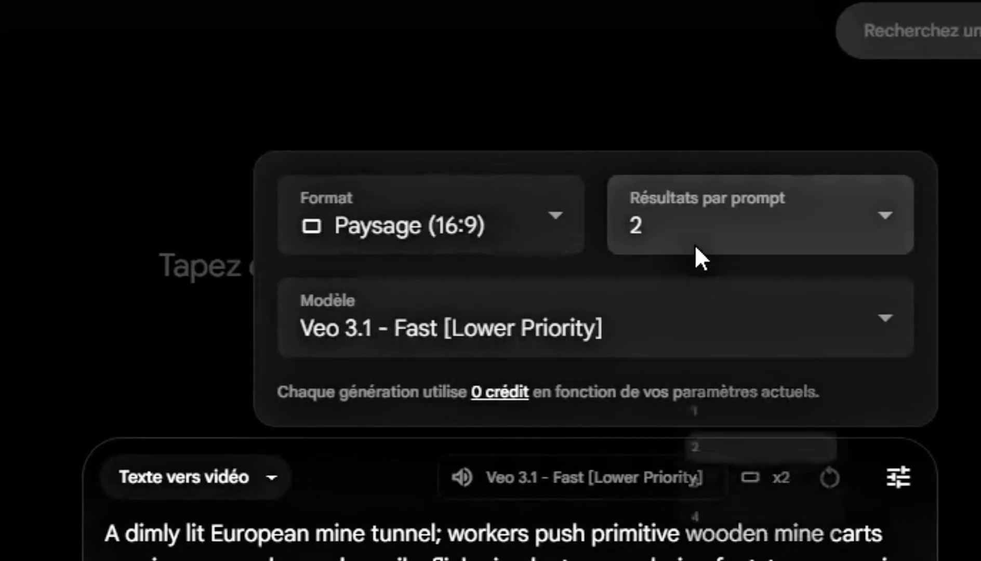
{"action": "left_click", "coordinate": [697, 251]}
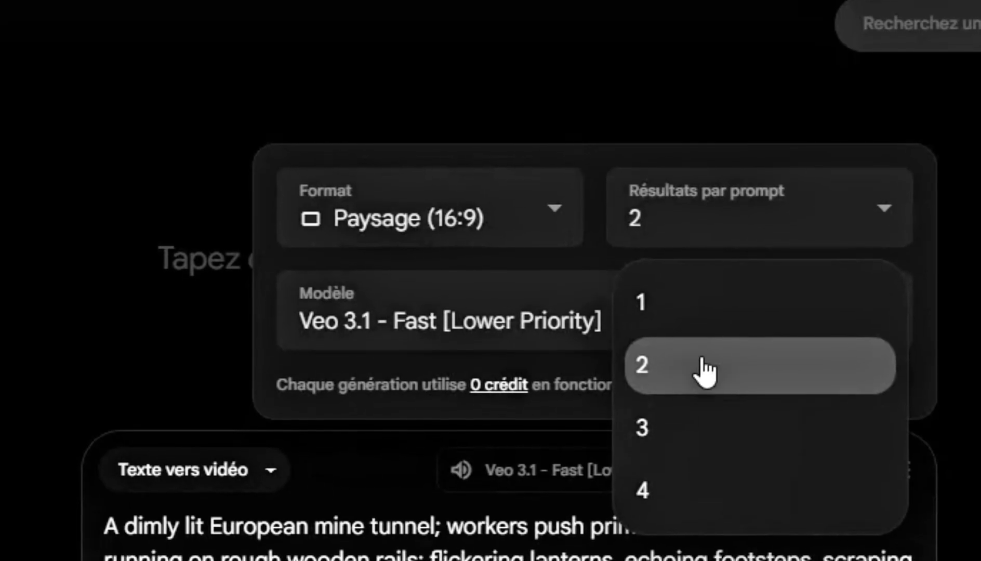
{"action": "left_click", "coordinate": [671, 370]}
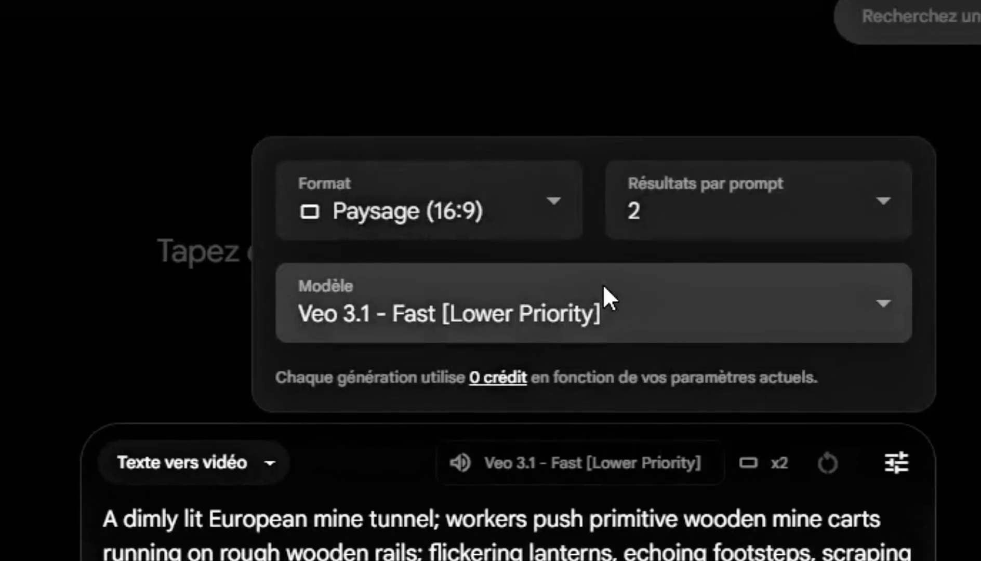
{"action": "left_click", "coordinate": [605, 299]}
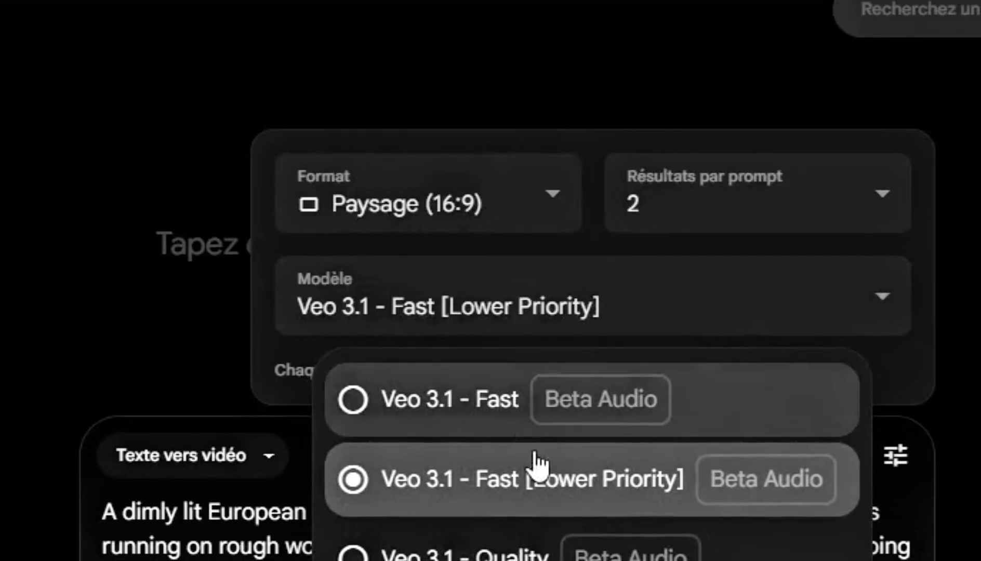
{"action": "left_click", "coordinate": [557, 482]}
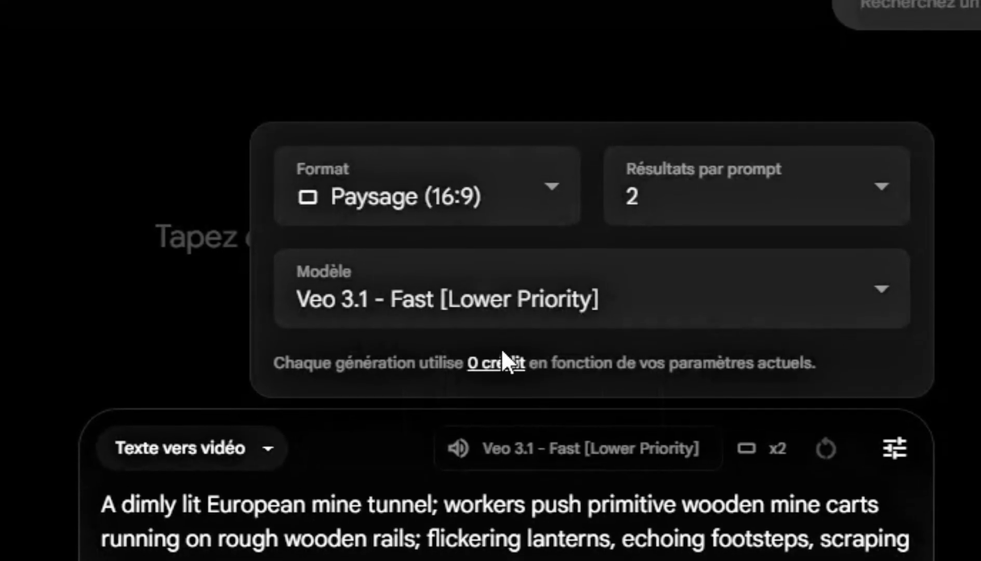
Try the Veo 3.1 - Fast, Veo 3.1 - Quality and Veo 2 - Fast models to compare their credit costs
{"action": "left_click", "coordinate": [499, 293]}
{"action": "left_click", "coordinate": [451, 384]}
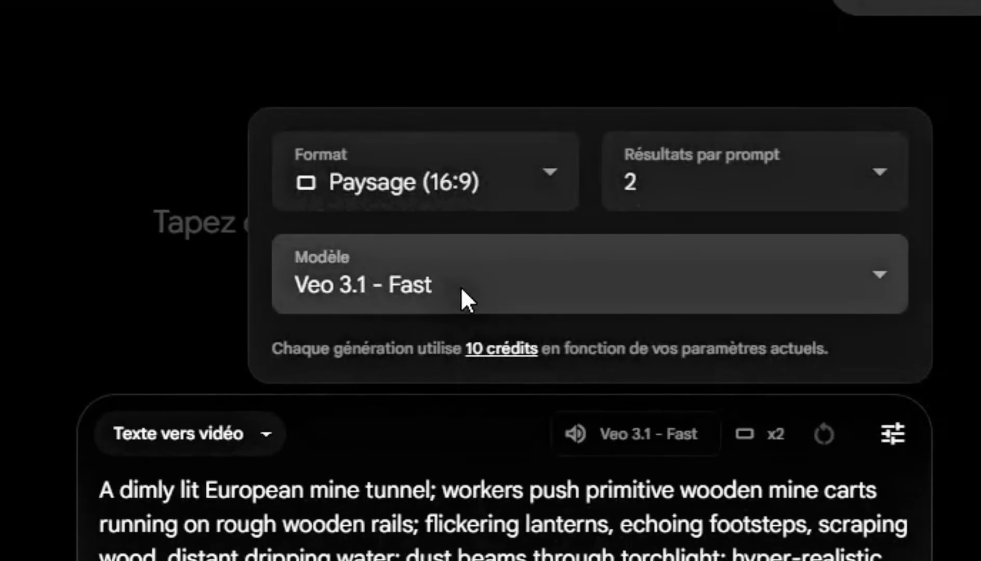
{"action": "left_click", "coordinate": [461, 287]}
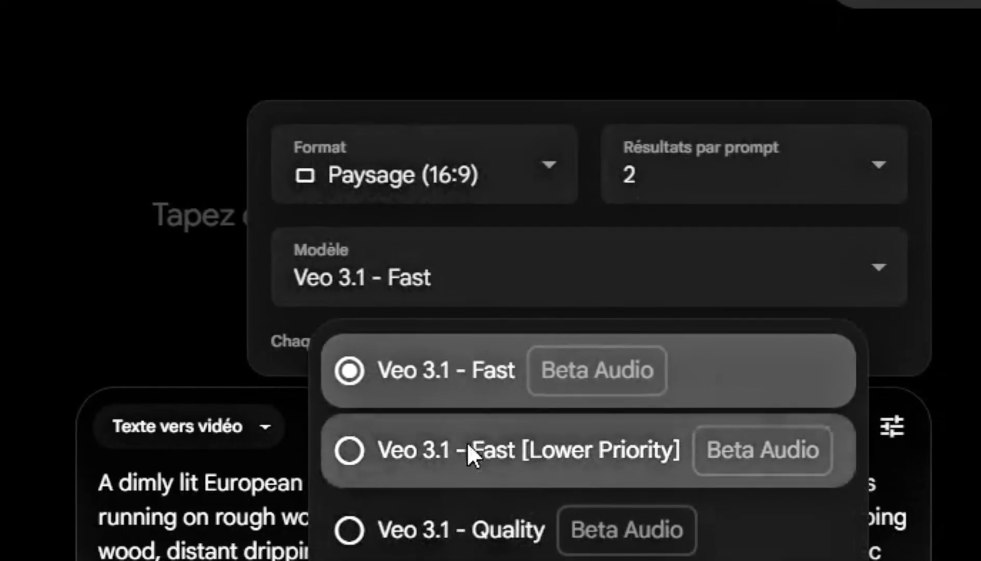
{"action": "left_click", "coordinate": [471, 455]}
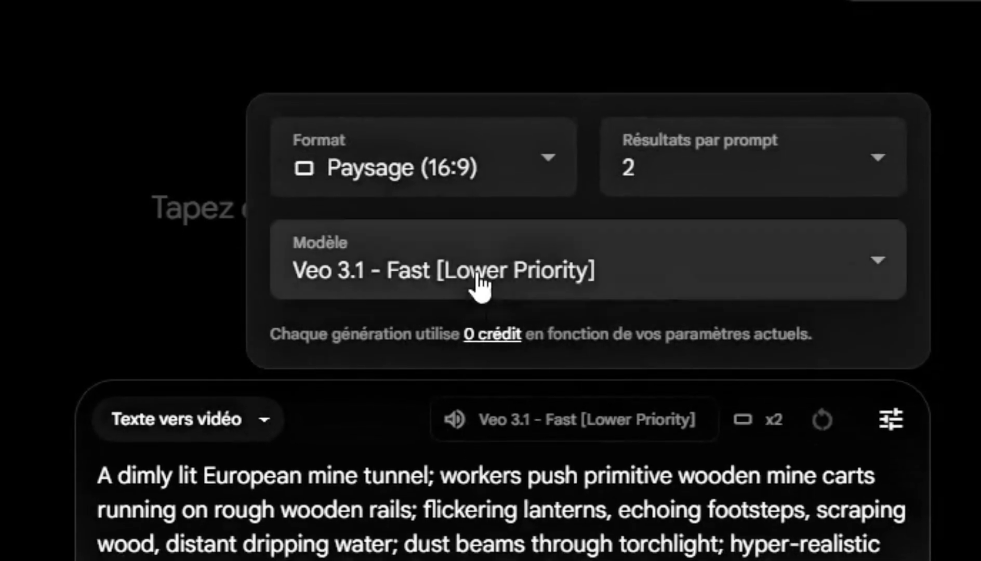
{"action": "left_click", "coordinate": [477, 279]}
{"action": "left_click", "coordinate": [499, 517]}
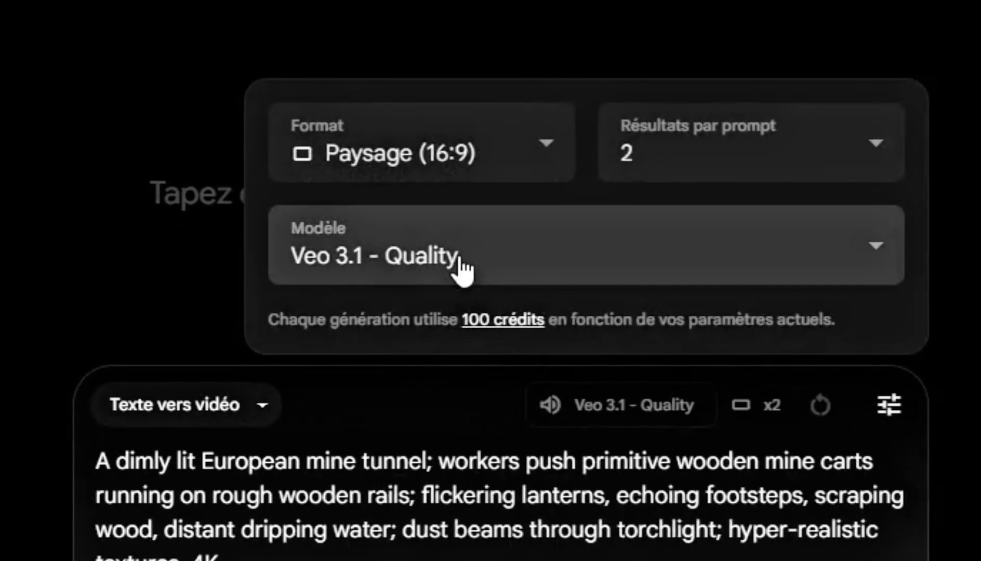
{"action": "left_click", "coordinate": [460, 259]}
{"action": "left_click", "coordinate": [467, 557]}
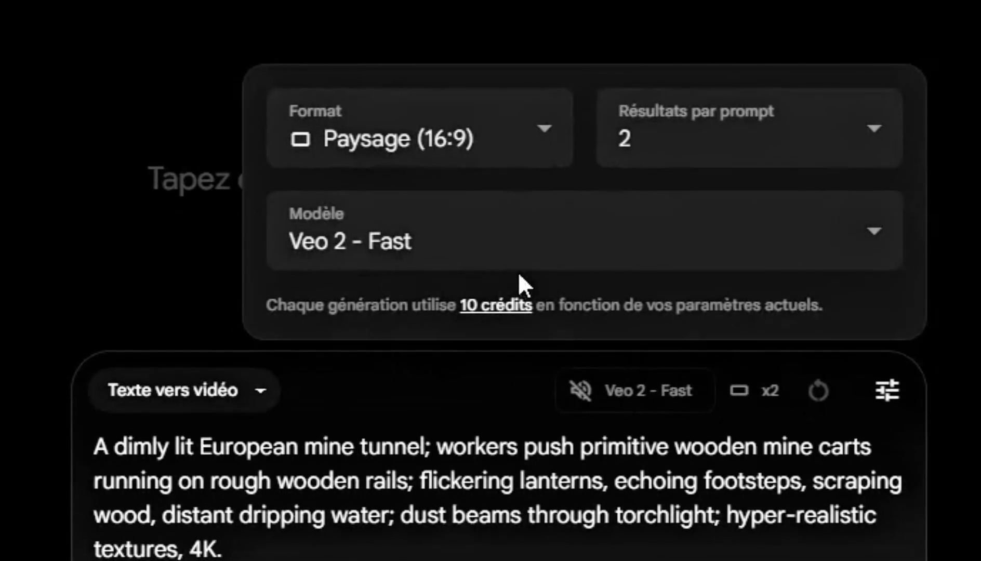
Set the model to Veo 3.1 - Fast [Lower Priority] and generate the videos from the mine cart prompt
{"action": "left_click", "coordinate": [478, 255]}
{"action": "left_click", "coordinate": [523, 402]}
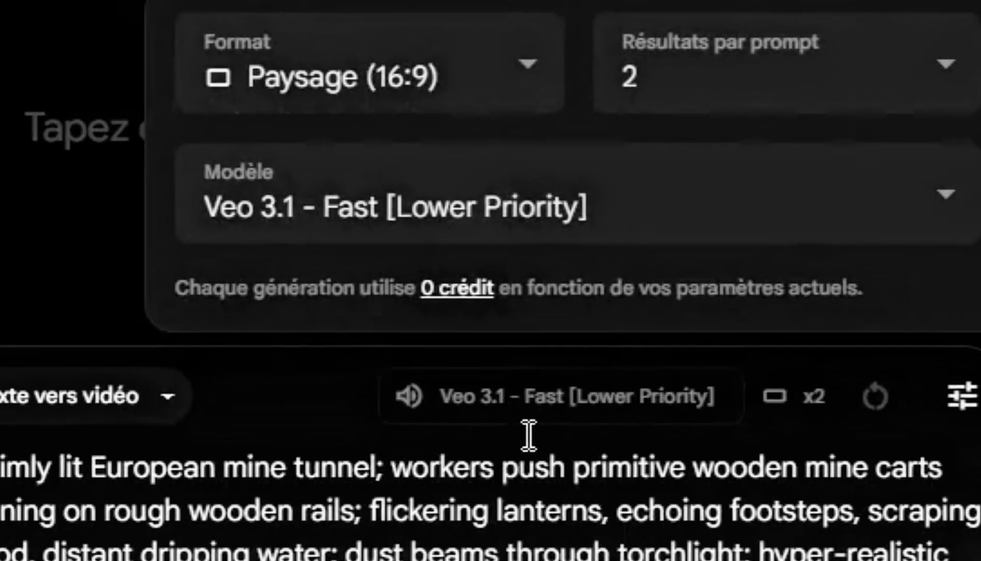
{"action": "left_click", "coordinate": [529, 437]}
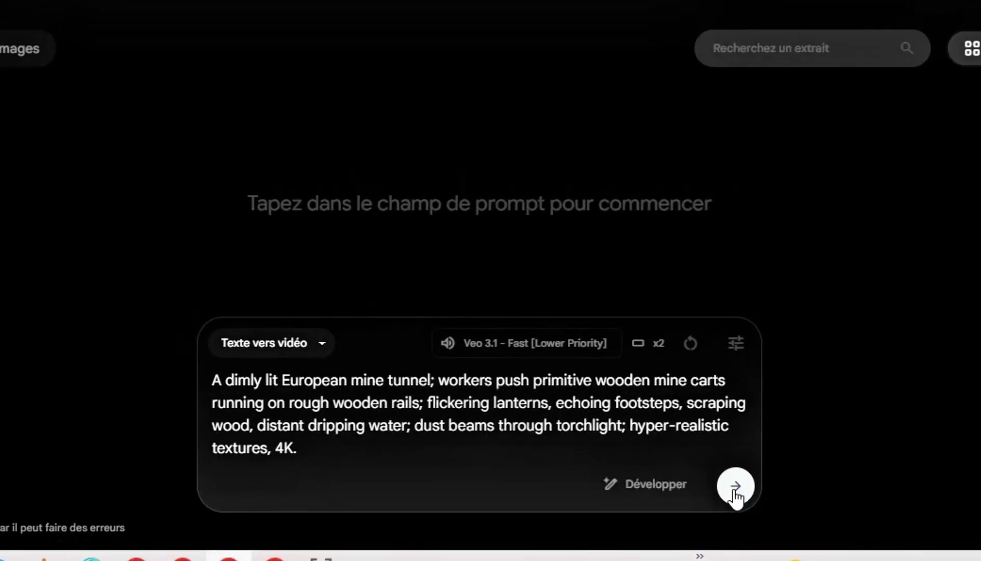
{"action": "left_click", "coordinate": [751, 486]}
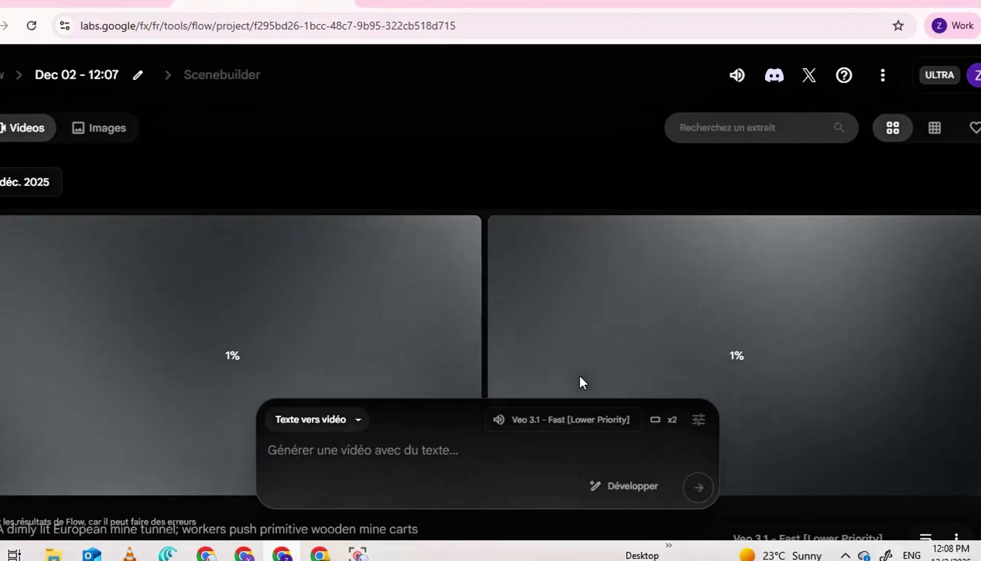
Add the first generated mine cart clip to the scene and start extending it from its end
{"action": "scroll", "coordinate": [579, 374], "scroll_direction": "down", "scroll_amount": 1}
{"action": "scroll", "coordinate": [580, 377], "scroll_direction": "up", "scroll_amount": 1}
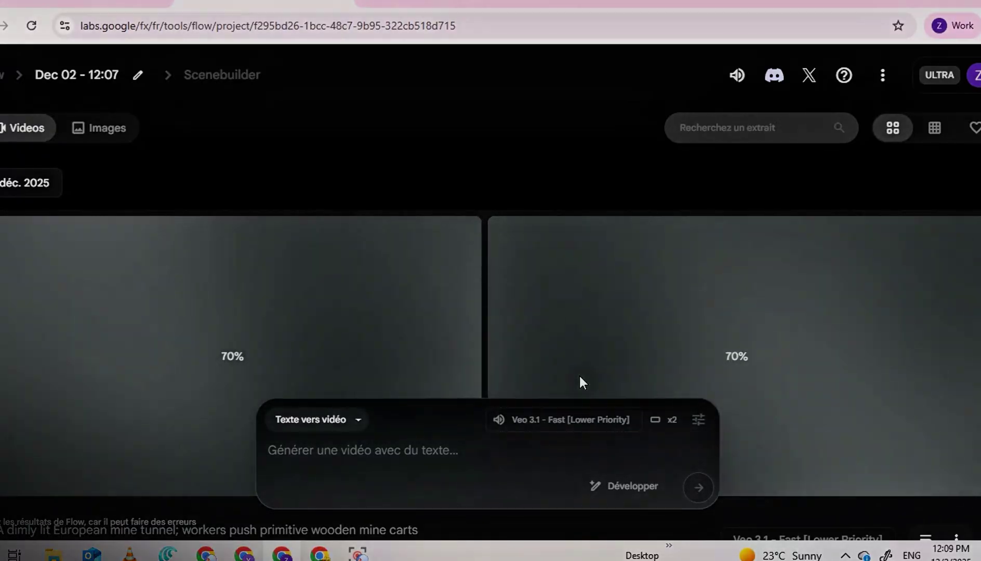
{"action": "scroll", "coordinate": [523, 376], "scroll_direction": "down", "scroll_amount": 1}
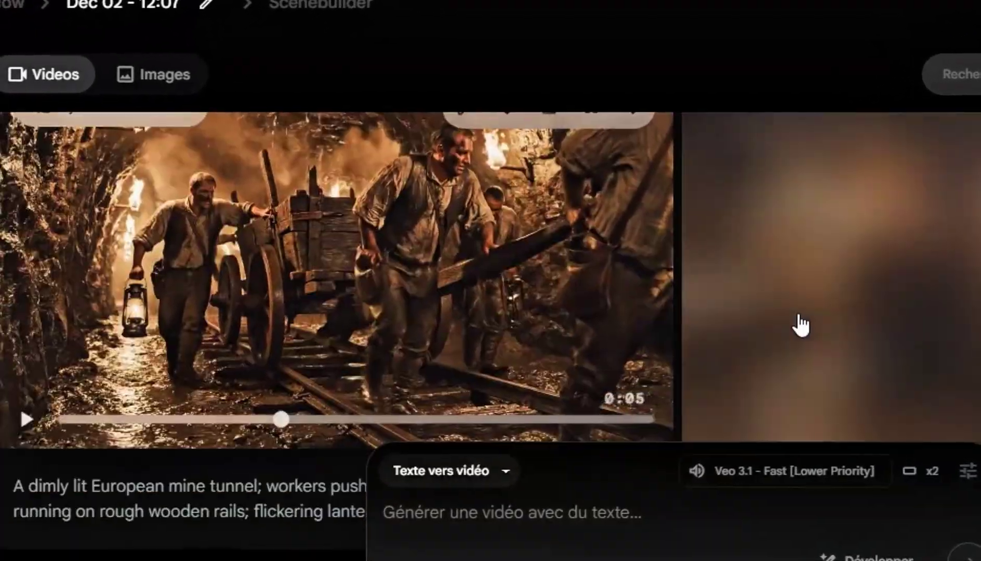
{"action": "mouse_move", "coordinate": [821, 325]}
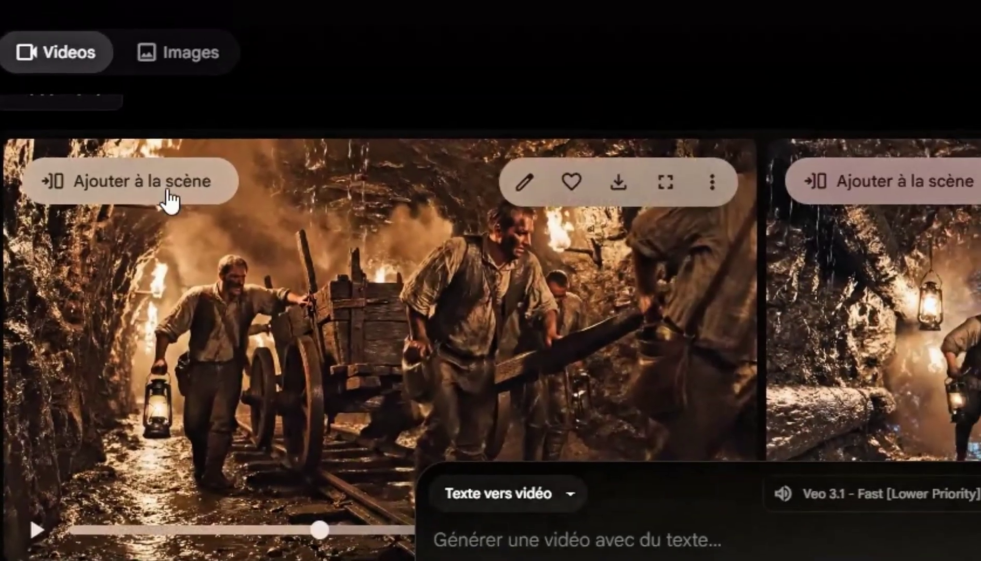
{"action": "left_click", "coordinate": [170, 200]}
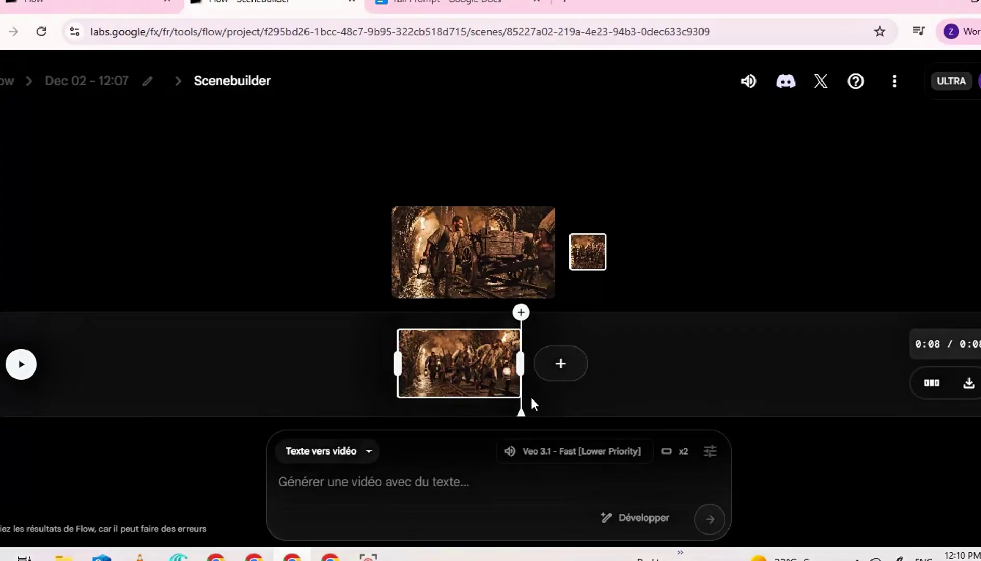
{"action": "left_click", "coordinate": [554, 376]}
{"action": "left_click", "coordinate": [559, 320]}
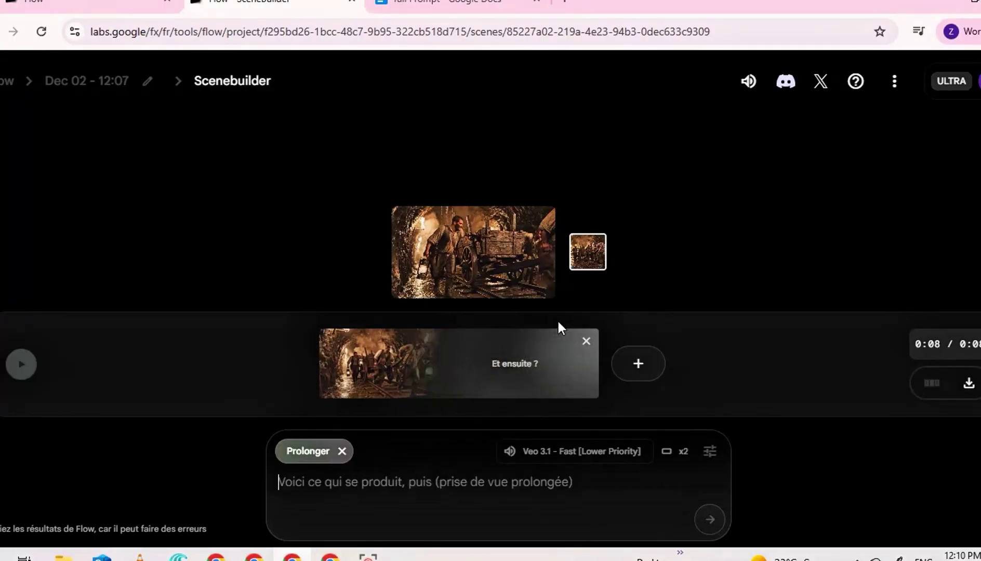
Copy the 1750 Early Wagonways prompt from ChatGPT and paste it into Flow as the extension prompt
{"action": "left_click", "coordinate": [330, 557]}
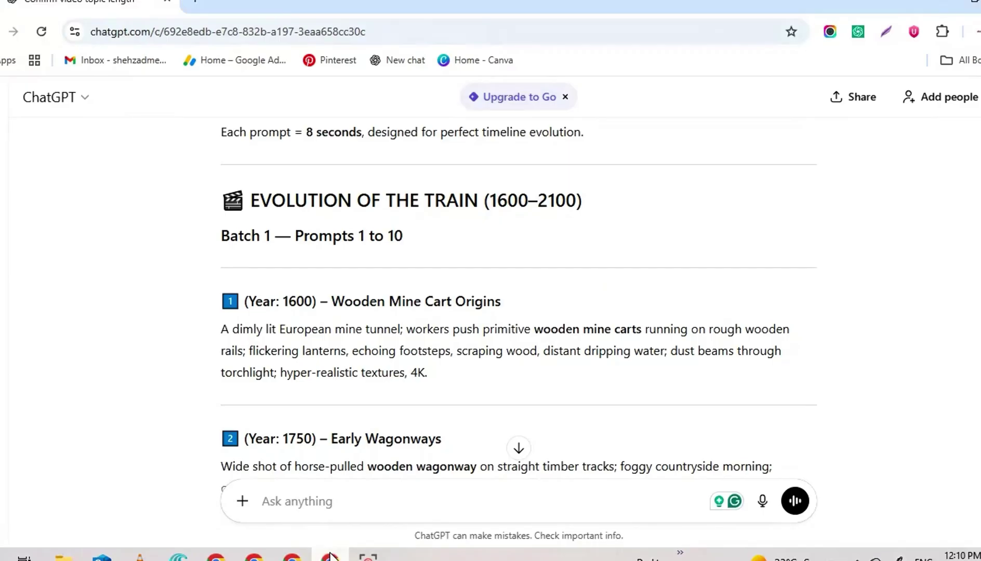
{"action": "scroll", "coordinate": [339, 370], "scroll_direction": "up", "scroll_amount": 3}
{"action": "scroll", "coordinate": [340, 369], "scroll_direction": "down", "scroll_amount": 5}
{"action": "triple_click", "coordinate": [339, 371]}
{"action": "right_click", "coordinate": [337, 368]}
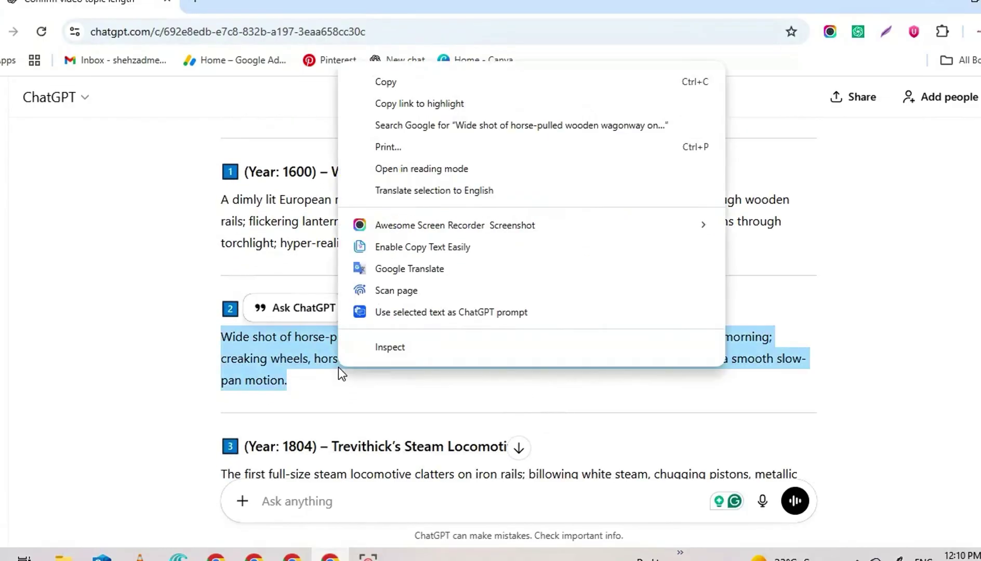
{"action": "left_click", "coordinate": [386, 81]}
{"action": "left_click", "coordinate": [331, 557]}
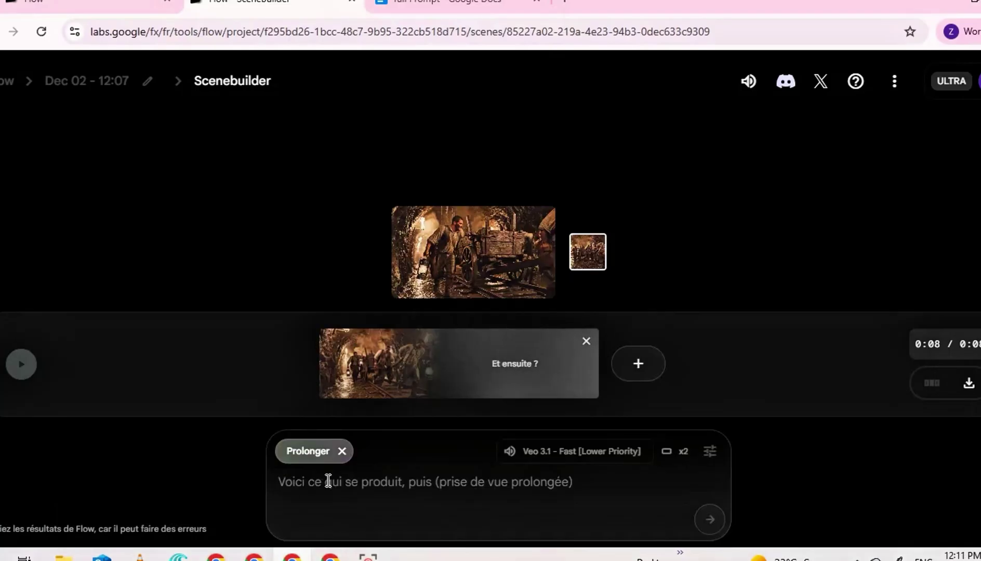
{"action": "right_click", "coordinate": [328, 481]}
{"action": "left_click", "coordinate": [312, 296]}
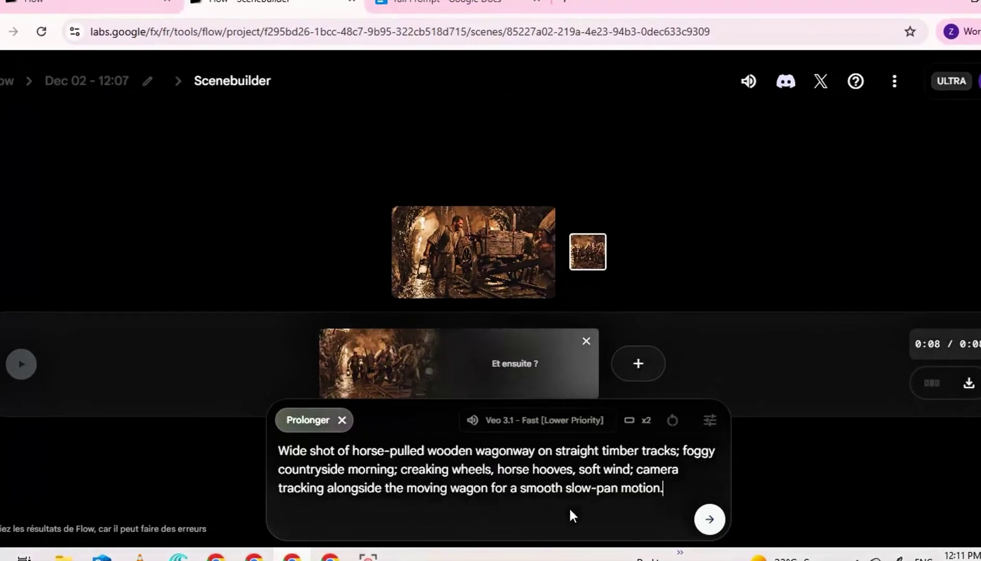
Set the results per prompt to 1 and generate the horse-pulled wagonway extension
{"action": "left_click", "coordinate": [709, 420]}
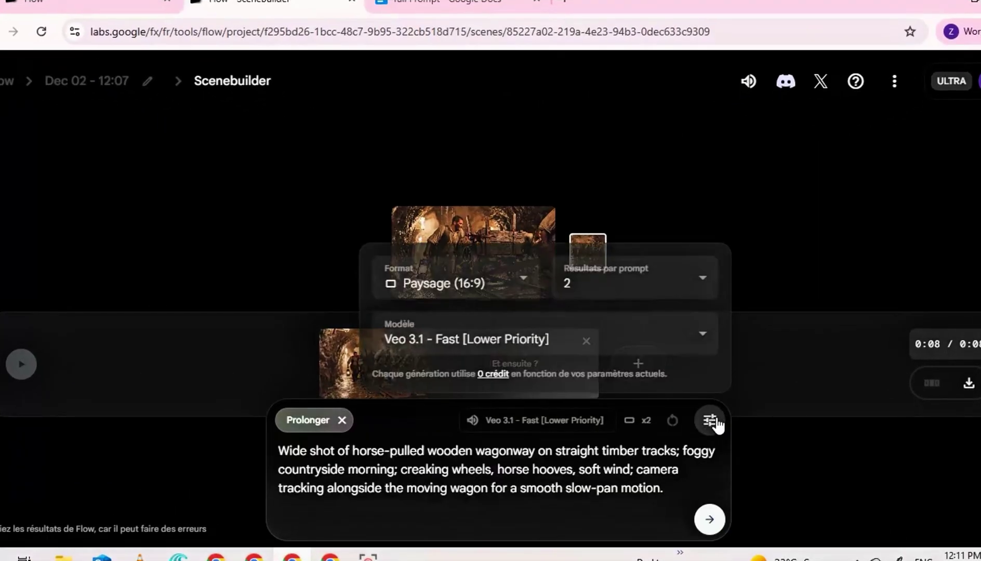
{"action": "left_click", "coordinate": [670, 290]}
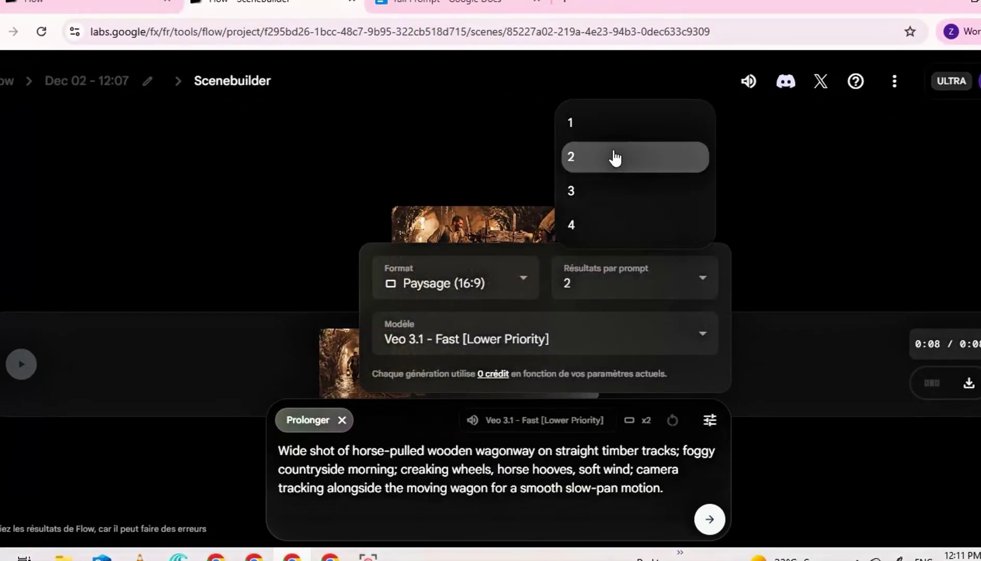
{"action": "left_click", "coordinate": [605, 134]}
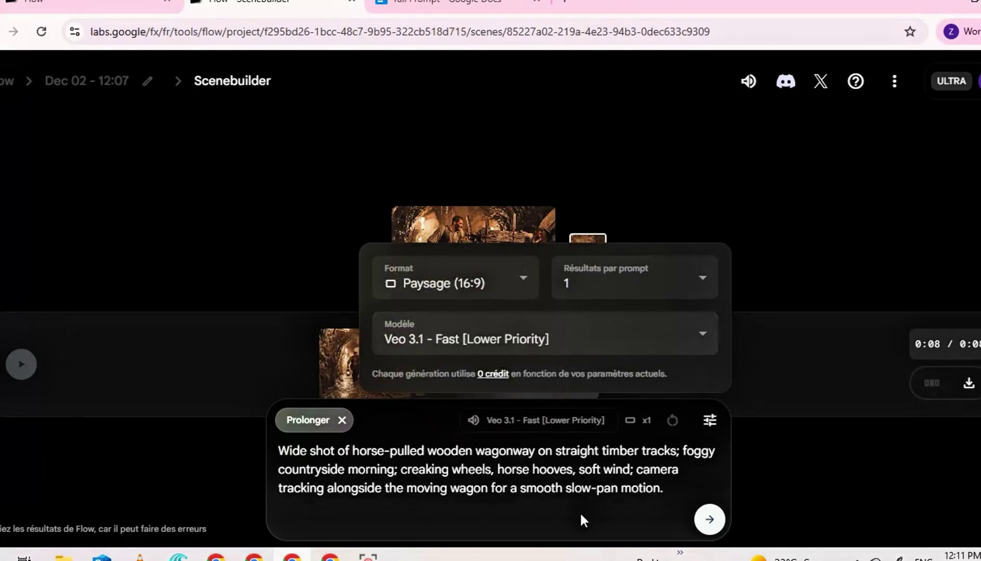
{"action": "left_click", "coordinate": [523, 471]}
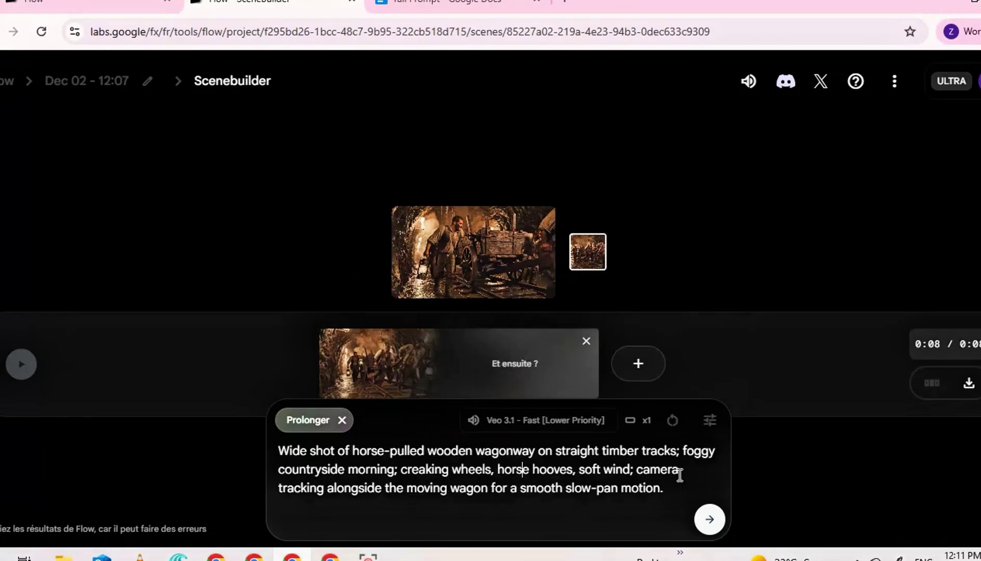
{"action": "left_click", "coordinate": [716, 528]}
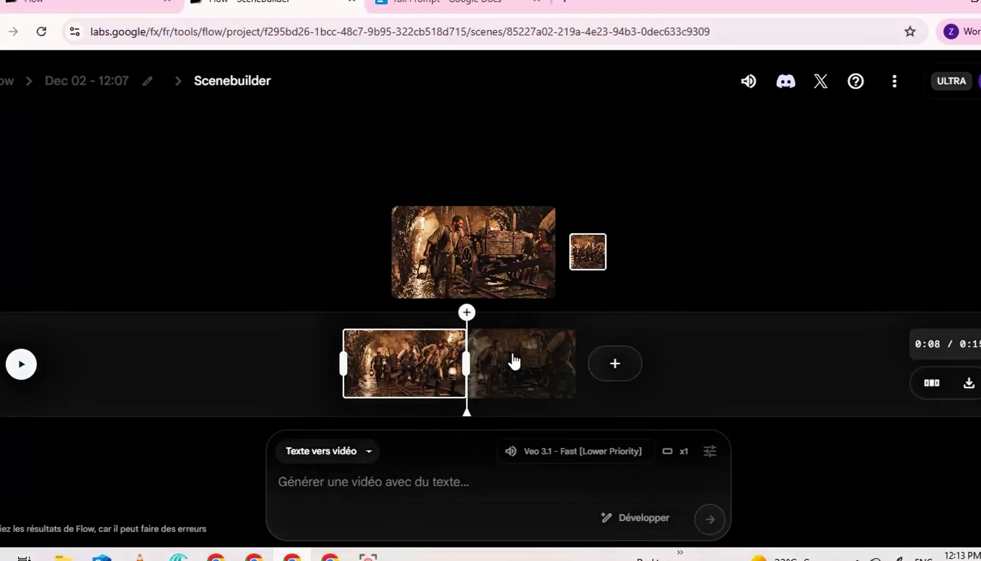
Play back the scene and keep extending it with further train clips, one result each
{"action": "left_click", "coordinate": [21, 365]}
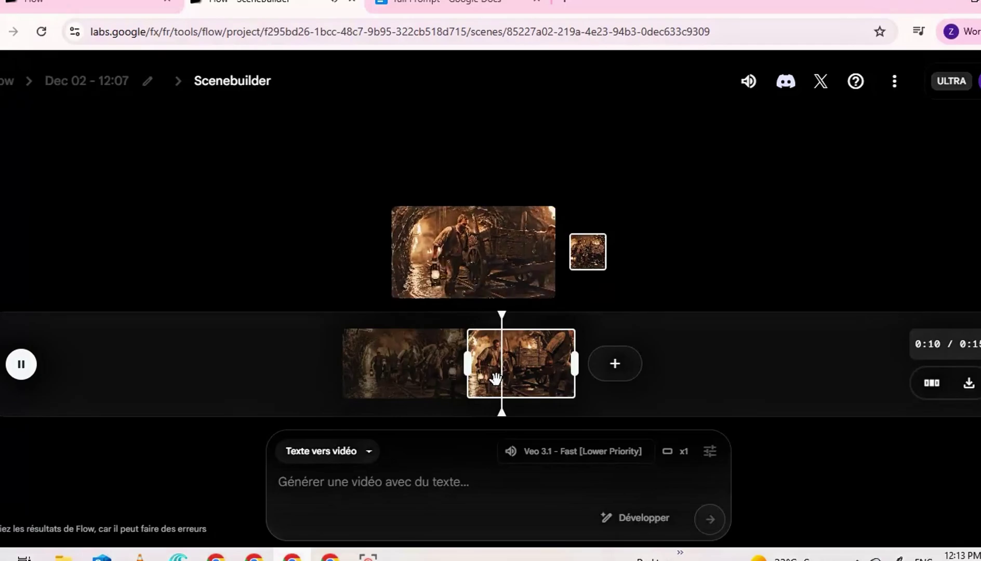
{"action": "left_click", "coordinate": [614, 363]}
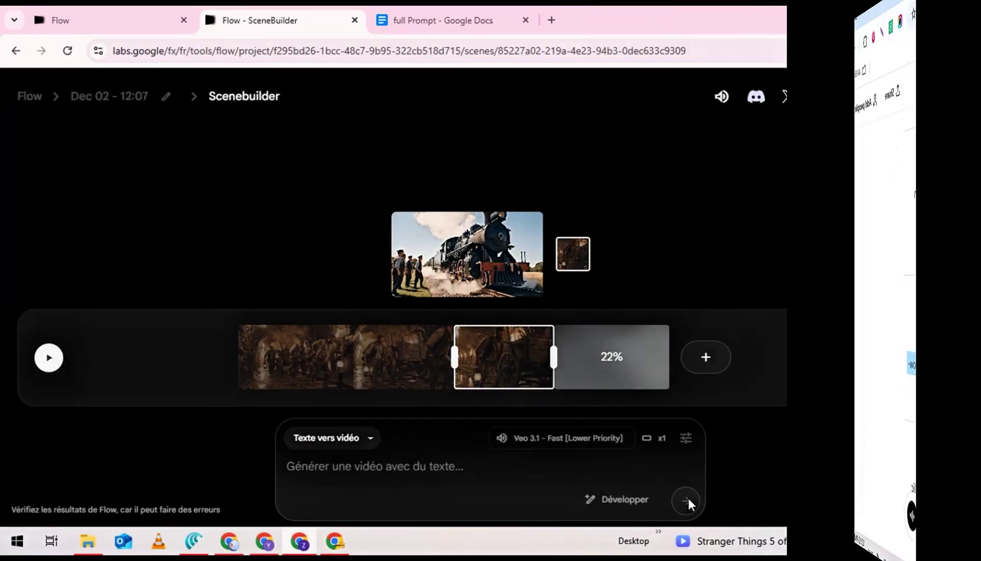
{"action": "key", "text": "space"}
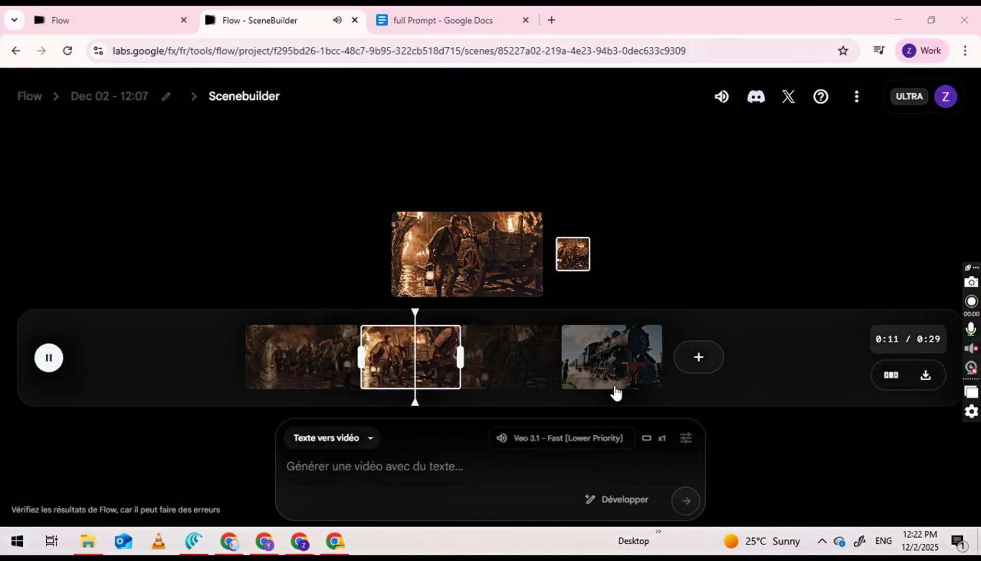
{"action": "left_click", "coordinate": [686, 500]}
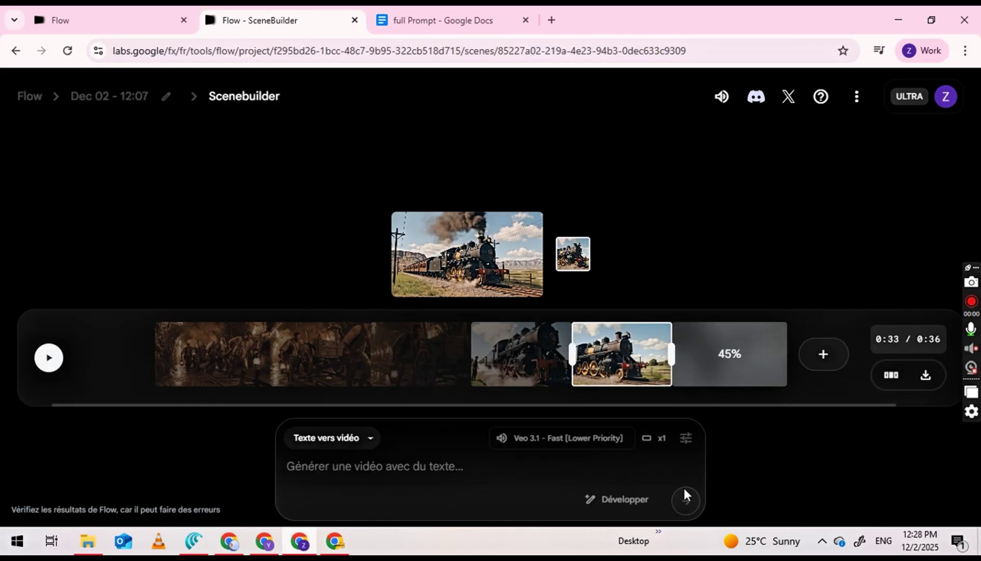
{"action": "left_click", "coordinate": [809, 354]}
{"action": "left_click", "coordinate": [794, 314]}
{"action": "left_click", "coordinate": [686, 500]}
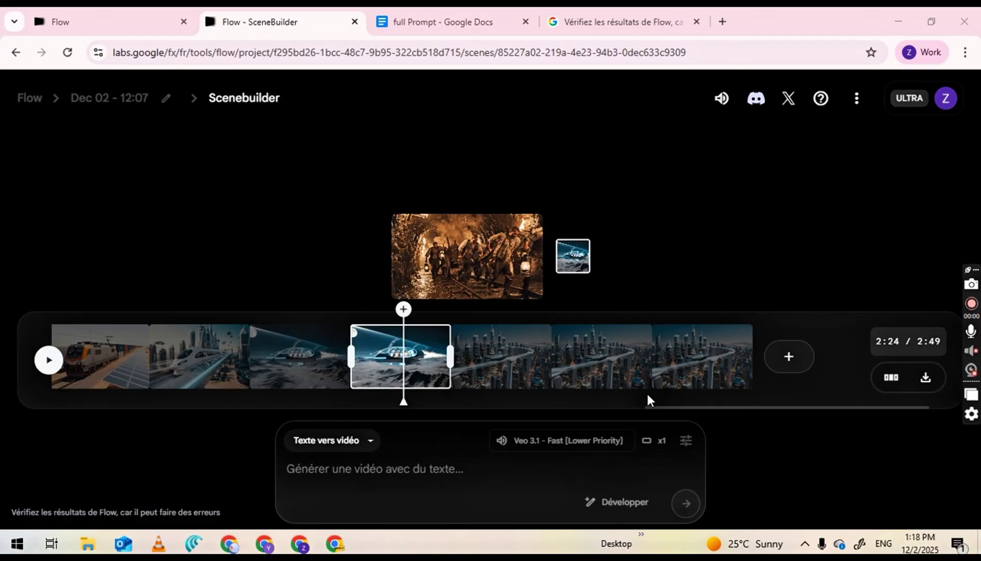
Check a futuristic city clip and an early mine cart clip on the timeline, and download the full scene
{"action": "left_click", "coordinate": [517, 353]}
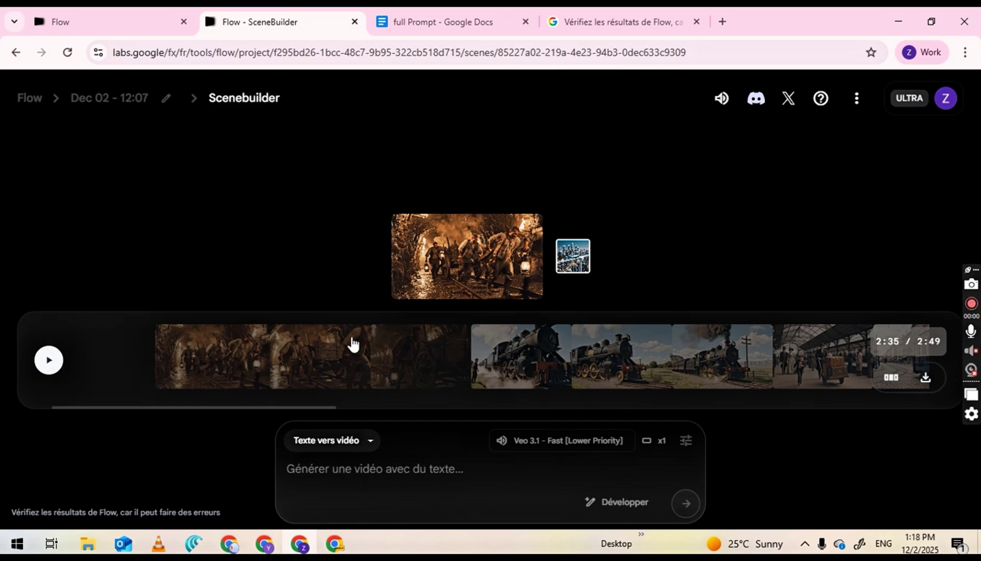
{"action": "left_click", "coordinate": [351, 344]}
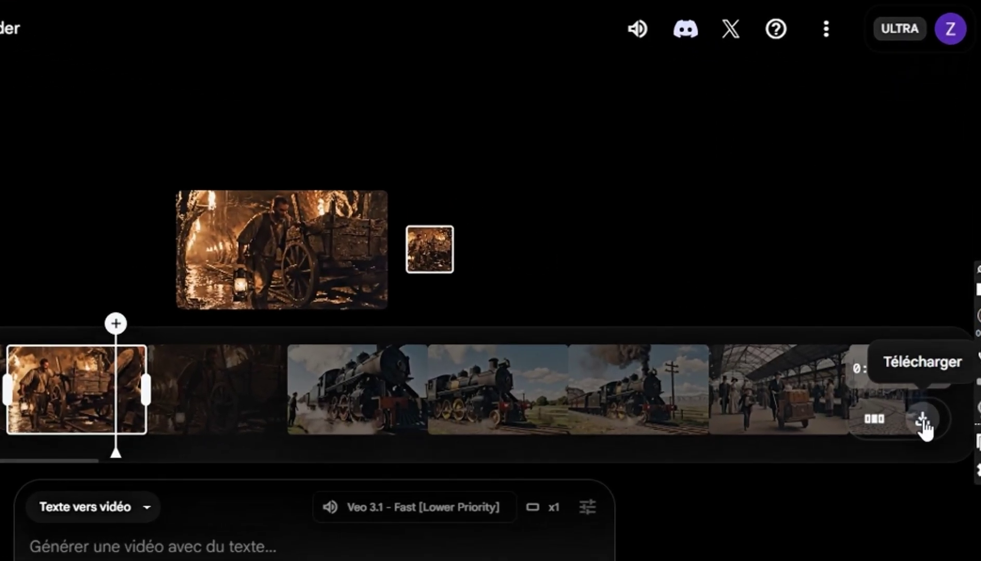
{"action": "left_click", "coordinate": [923, 418]}
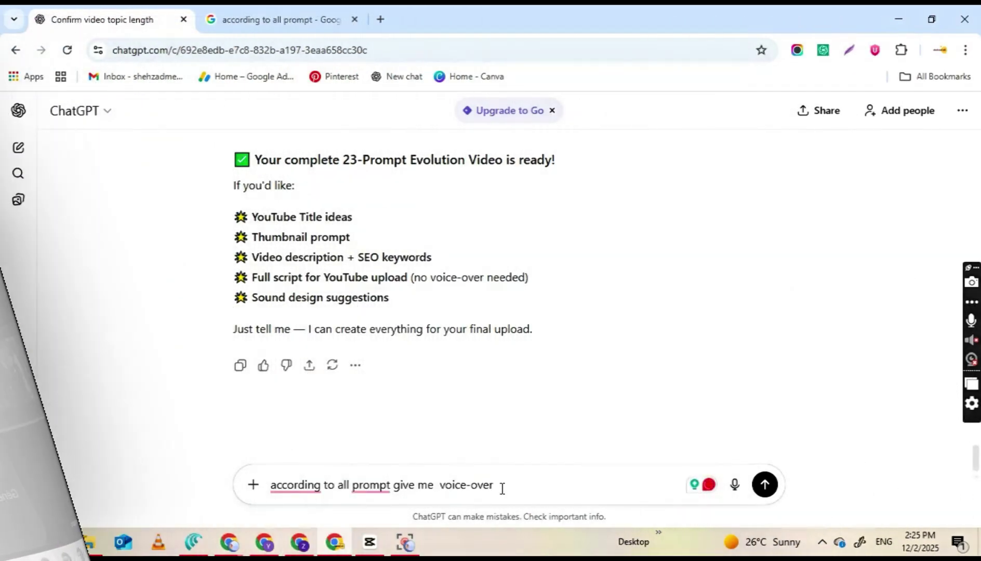
Ask ChatGPT for a voice-over script according to all the prompts
{"action": "left_click", "coordinate": [335, 411]}
{"action": "left_click", "coordinate": [499, 410]}
{"action": "mouse_move", "coordinate": [490, 485]}
{"action": "left_click", "coordinate": [495, 418]}
{"action": "type", "text": "scrpit"}
{"action": "mouse_move", "coordinate": [536, 488]}
{"action": "left_click", "coordinate": [572, 388]}
{"action": "left_click", "coordinate": [765, 484]}
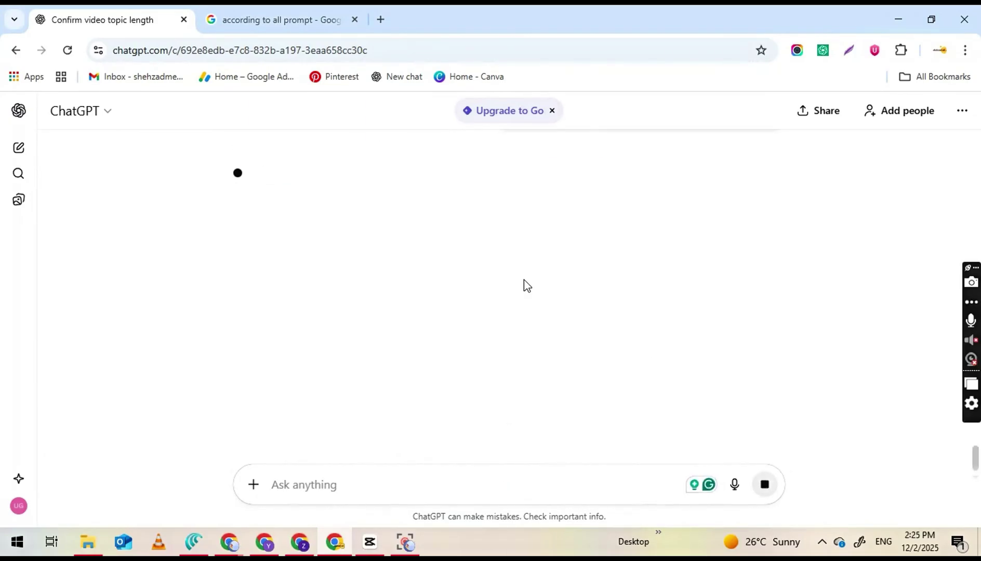
Read through the generated voice-over script from the intro onward
{"action": "scroll", "coordinate": [523, 280], "scroll_direction": "down", "scroll_amount": 5}
{"action": "triple_click", "coordinate": [270, 204]}
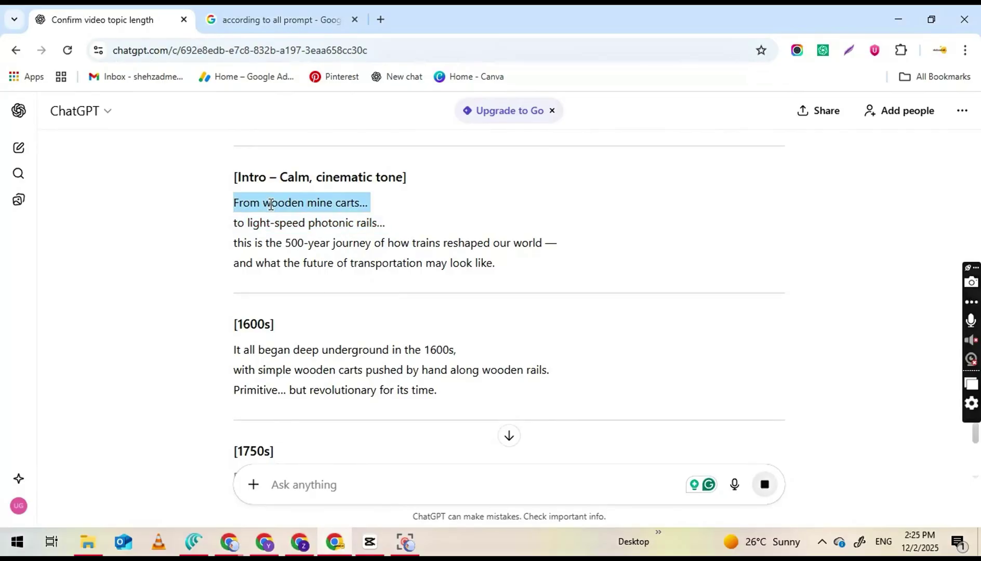
{"action": "scroll", "coordinate": [323, 236], "scroll_direction": "up", "scroll_amount": 5}
{"action": "scroll", "coordinate": [325, 238], "scroll_direction": "down", "scroll_amount": 20}
{"action": "scroll", "coordinate": [324, 238], "scroll_direction": "down", "scroll_amount": 20}
{"action": "scroll", "coordinate": [241, 297], "scroll_direction": "up", "scroll_amount": 20}
{"action": "scroll", "coordinate": [240, 297], "scroll_direction": "down", "scroll_amount": 10}
Select the voice-over script text from the "From wooden mine carts..." intro line onward and copy it
{"action": "triple_click", "coordinate": [241, 300]}
{"action": "left_click", "coordinate": [226, 300]}
{"action": "scroll", "coordinate": [234, 208], "scroll_direction": "down", "scroll_amount": 2}
{"action": "left_click_drag", "start_coordinate": [234, 208], "coordinate": [521, 315]}
{"action": "key", "text": "ctrl+c"}
{"action": "scroll", "coordinate": [411, 382], "scroll_direction": "down", "scroll_amount": 7}
{"action": "scroll", "coordinate": [350, 370], "scroll_direction": "up", "scroll_amount": 15}
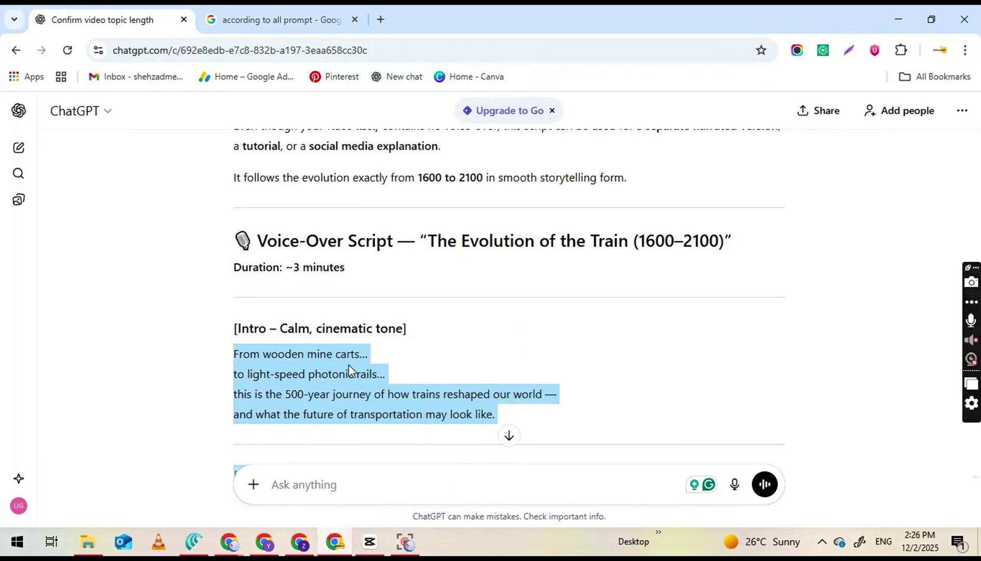
{"action": "left_click", "coordinate": [393, 145]}
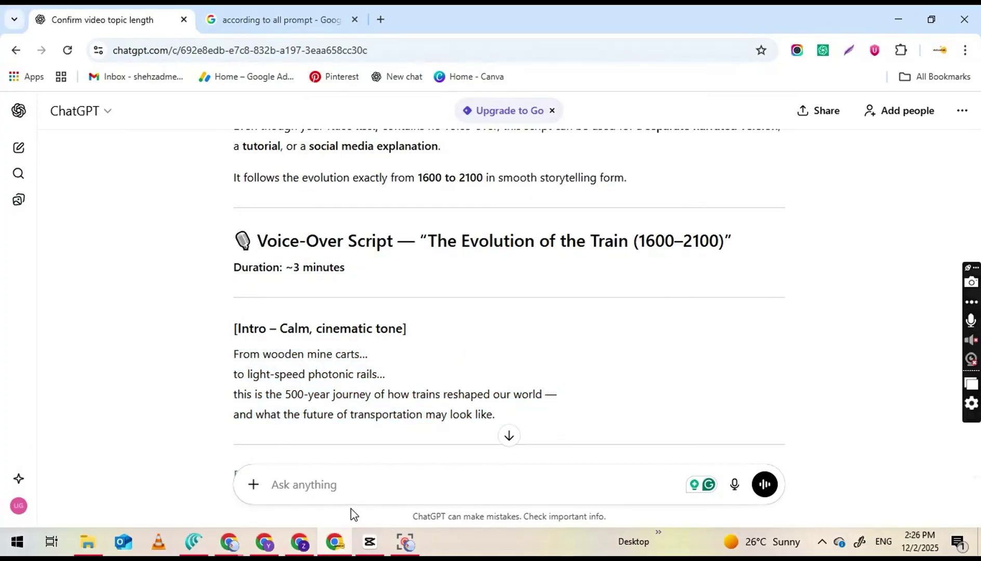
Open ElevenLabs Text to Speech in a new browser tab and paste the copied voice-over script
{"action": "left_click", "coordinate": [379, 20]}
{"action": "type", "text": "e"}
{"action": "key", "text": "Return"}
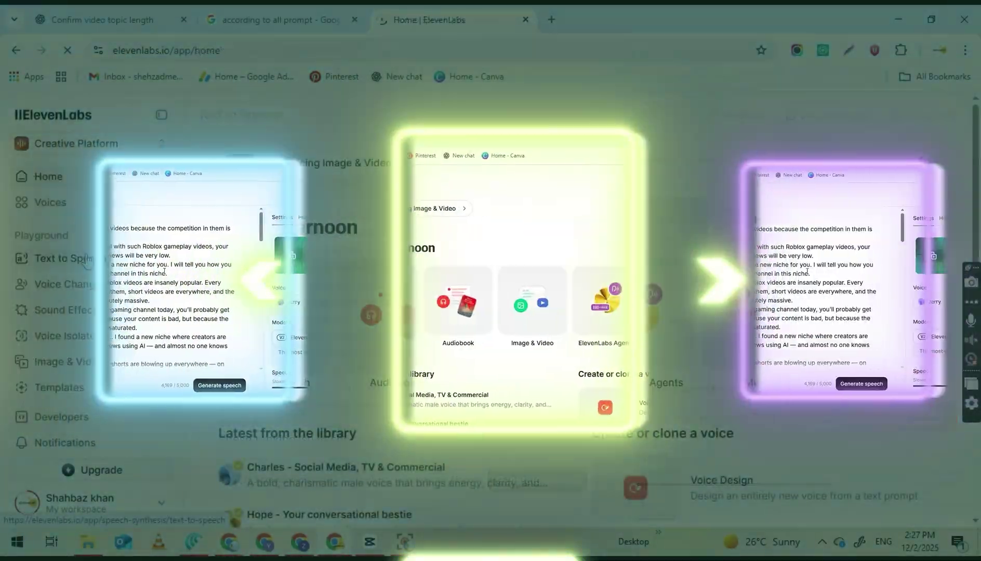
{"action": "left_click", "coordinate": [86, 260]}
{"action": "key", "text": "ctrl+v"}
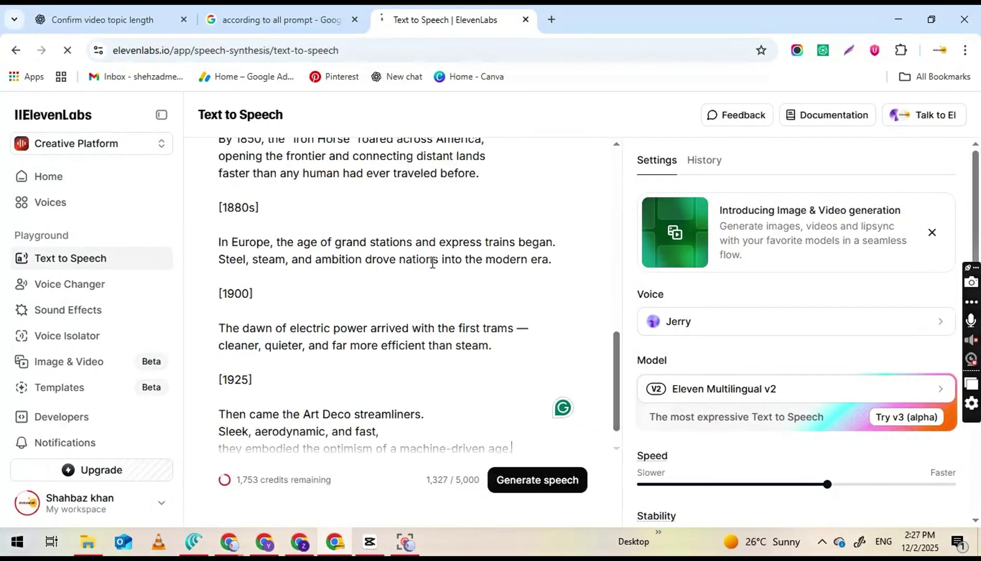
Remove the [1600s] heading and surplus blank lines from the opening of the script
{"action": "scroll", "coordinate": [432, 262], "scroll_direction": "up", "scroll_amount": 10}
{"action": "right_click", "coordinate": [432, 262]}
{"action": "triple_click", "coordinate": [394, 265]}
{"action": "key", "text": "BackSpace"}
{"action": "key", "text": "BackSpace"}
{"action": "left_click", "coordinate": [249, 318]}
{"action": "key", "text": "Delete"}
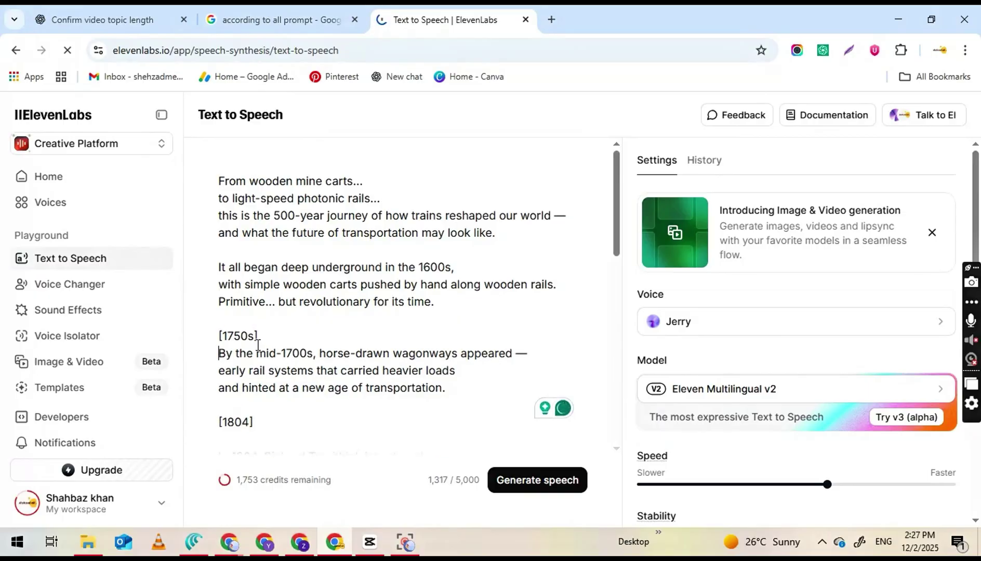
Delete the [1750s] and [1804] headings from the script
{"action": "key", "text": "BackSpace"}
{"action": "key", "text": "BackSpace"}
{"action": "key", "text": "BackSpace"}
{"action": "key", "text": "BackSpace"}
{"action": "key", "text": "BackSpace"}
{"action": "key", "text": "BackSpace"}
{"action": "key", "text": "BackSpace"}
{"action": "key", "text": "BackSpace"}
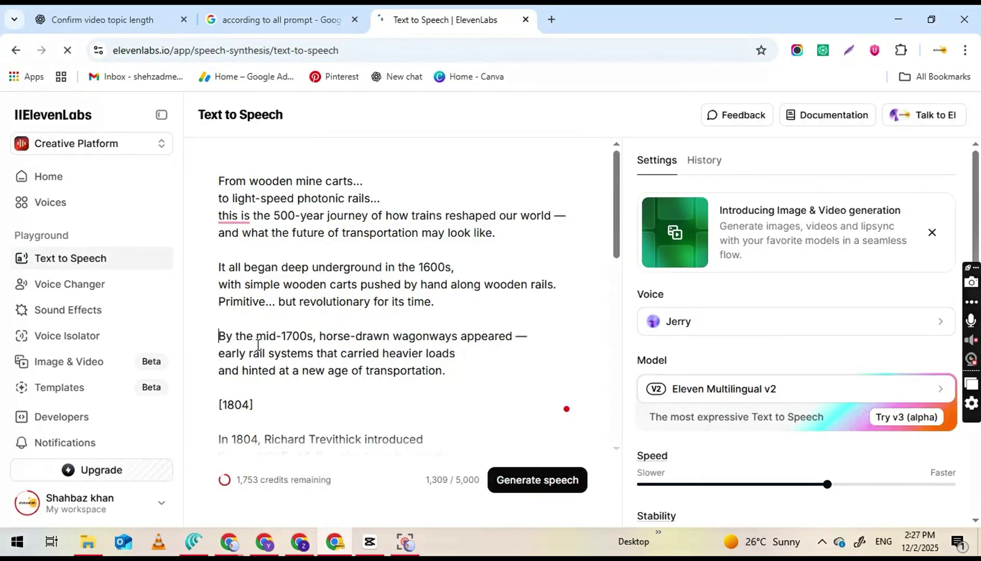
{"action": "scroll", "coordinate": [258, 344], "scroll_direction": "down", "scroll_amount": 2}
{"action": "triple_click", "coordinate": [235, 308]}
{"action": "key", "text": "BackSpace"}
{"action": "key", "text": "BackSpace"}
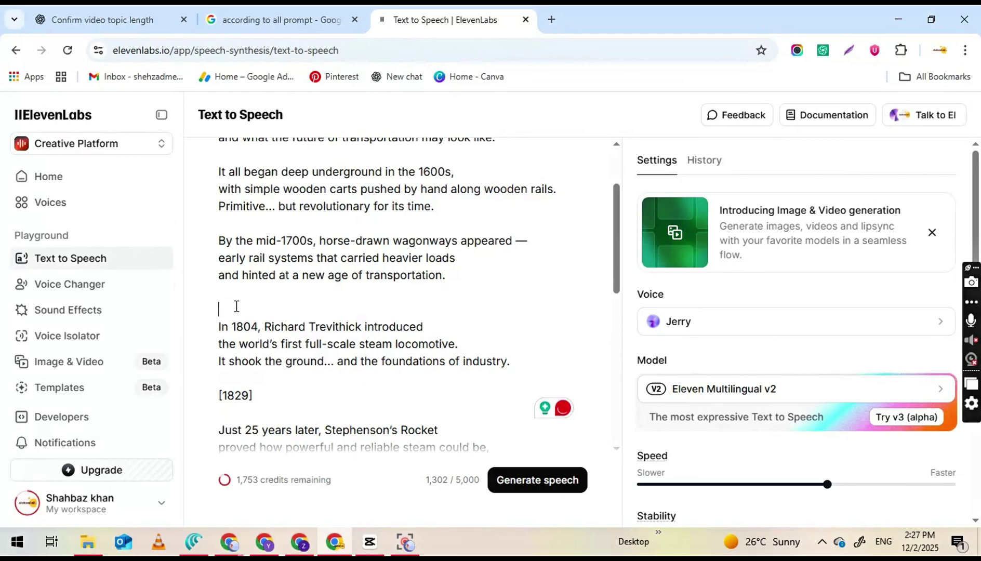
Delete the rest of the script from the [1829] heading onward, ending it after the 1804 paragraph
{"action": "scroll", "coordinate": [252, 322], "scroll_direction": "down", "scroll_amount": 2}
{"action": "left_click_drag", "start_coordinate": [218, 343], "coordinate": [372, 500]}
{"action": "key", "text": "BackSpace"}
{"action": "key", "text": "BackSpace"}
{"action": "key", "text": "BackSpace"}
{"action": "key", "text": "BackSpace"}
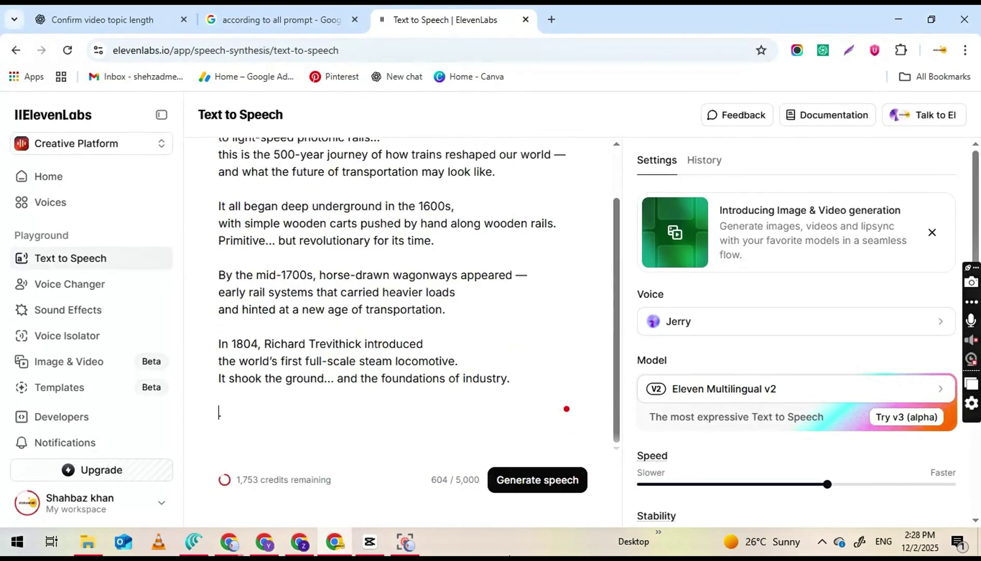
{"action": "key", "text": "BackSpace"}
{"action": "key", "text": "BackSpace"}
Apply the Grammarly capitalization fix "This is" to the third line of the script
{"action": "scroll", "coordinate": [364, 346], "scroll_direction": "up", "scroll_amount": 1}
{"action": "mouse_move", "coordinate": [234, 215]}
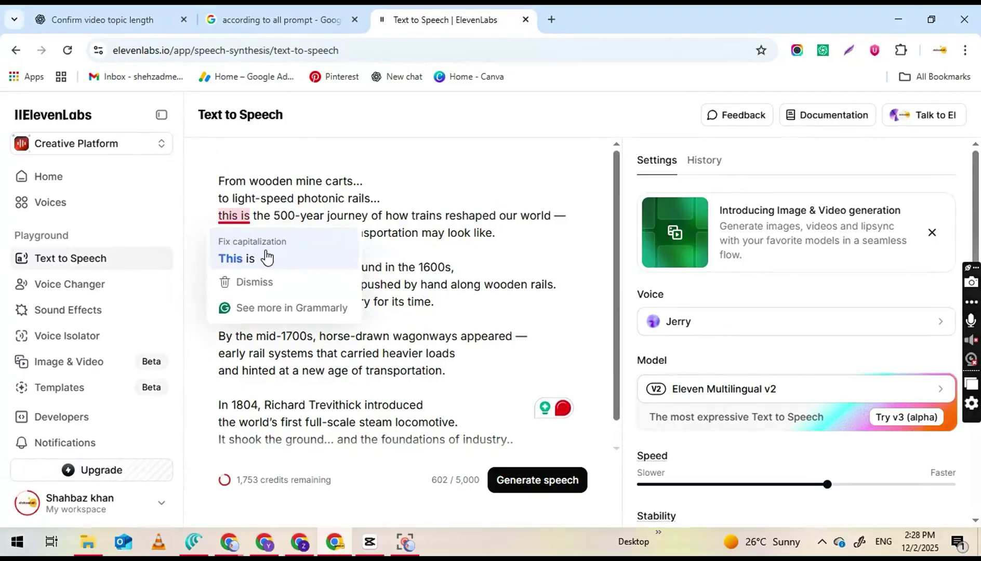
{"action": "left_click", "coordinate": [267, 257]}
Choose the Brian voice and generate the speech from the shortened script
{"action": "left_click", "coordinate": [701, 323]}
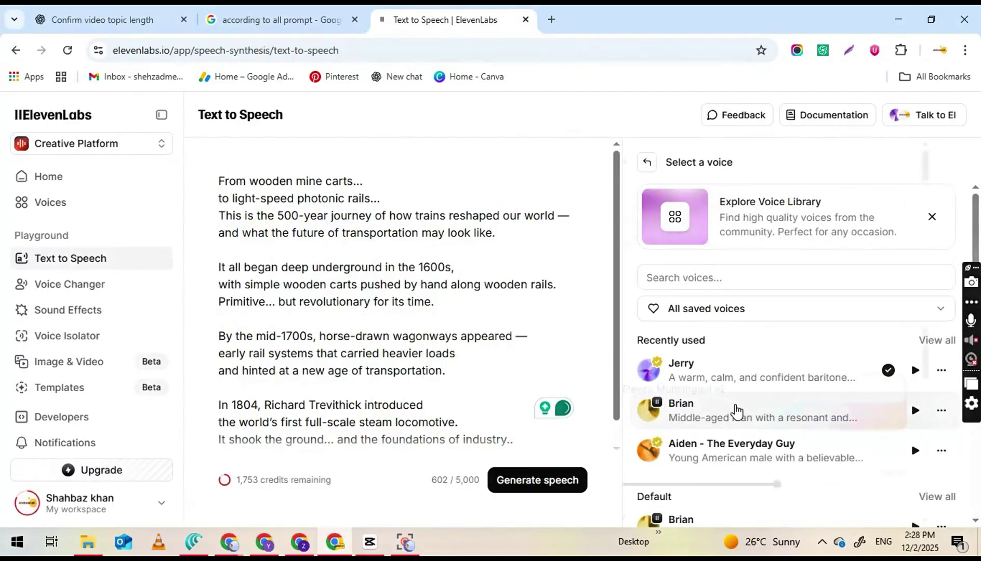
{"action": "left_click", "coordinate": [736, 410]}
{"action": "left_click", "coordinate": [540, 479]}
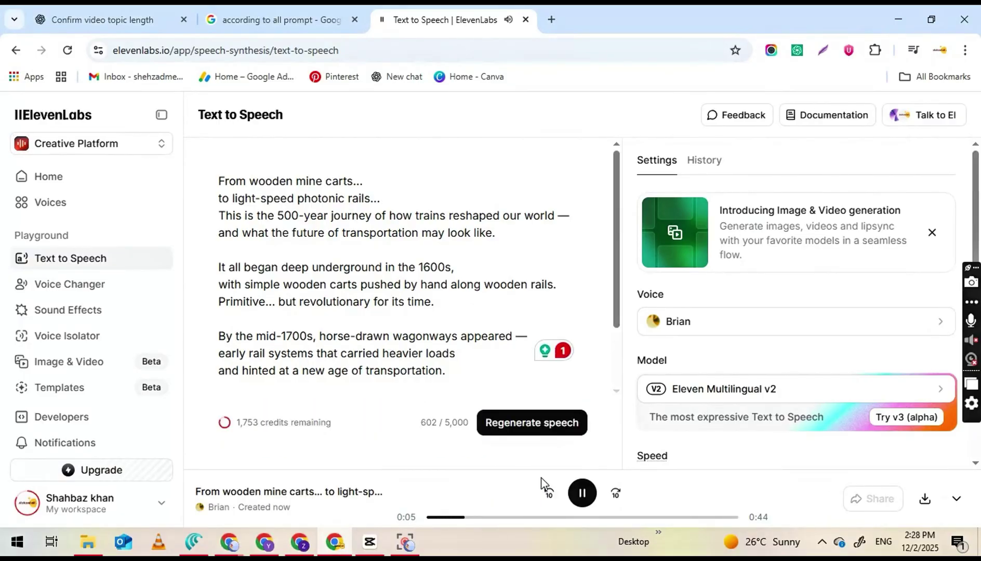
{"action": "key", "text": "ctrl+f"}
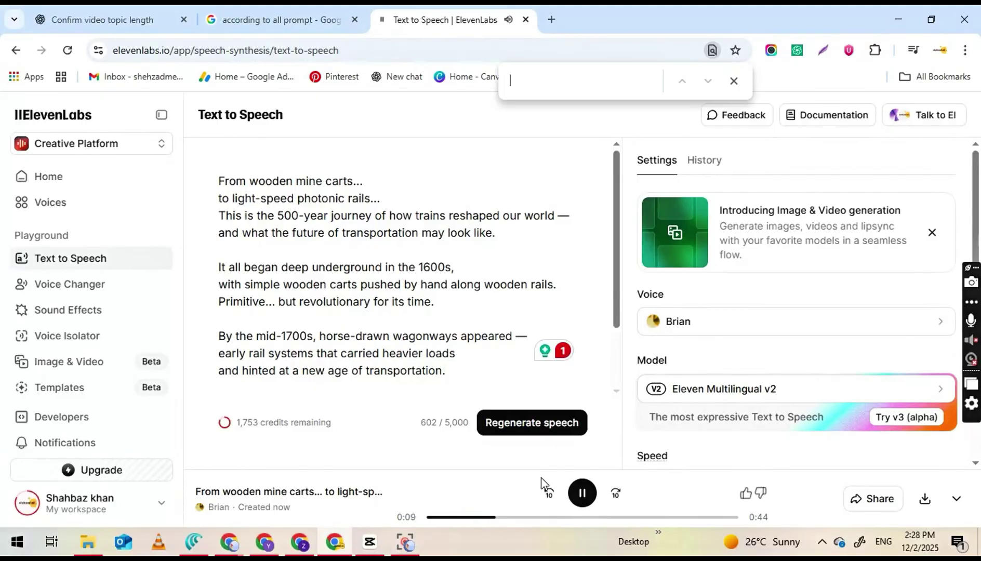
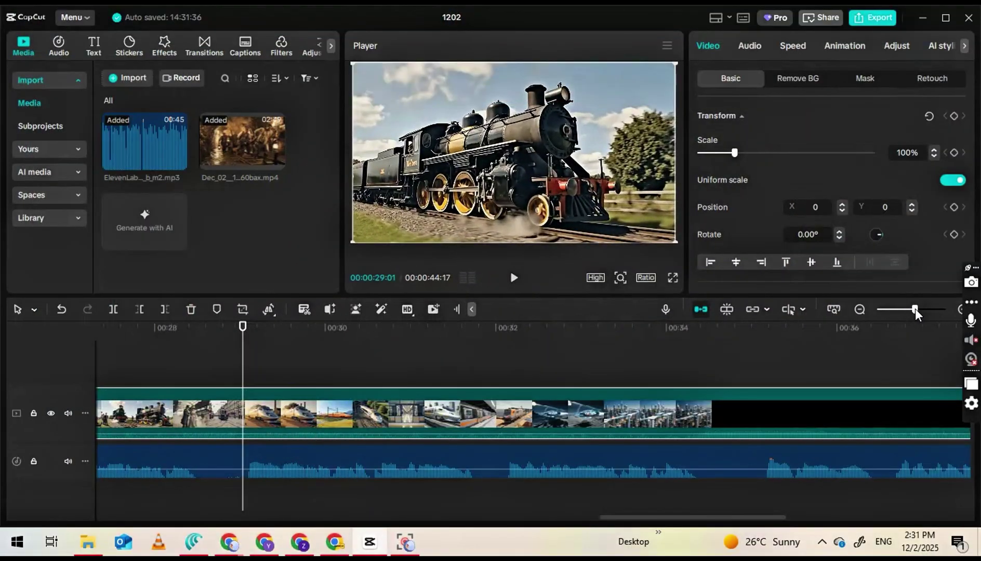
Deselect the train clip and place the playhead near the start of the timeline, at 00:00:00:04
{"action": "left_click_drag", "start_coordinate": [915, 309], "coordinate": [900, 309]}
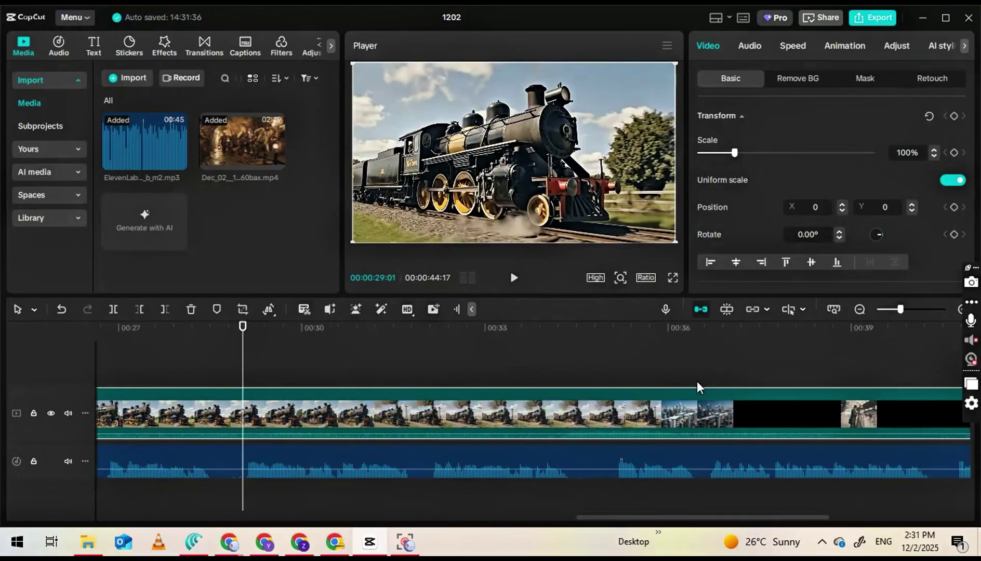
{"action": "scroll", "coordinate": [451, 418], "scroll_direction": "left", "scroll_amount": 10}
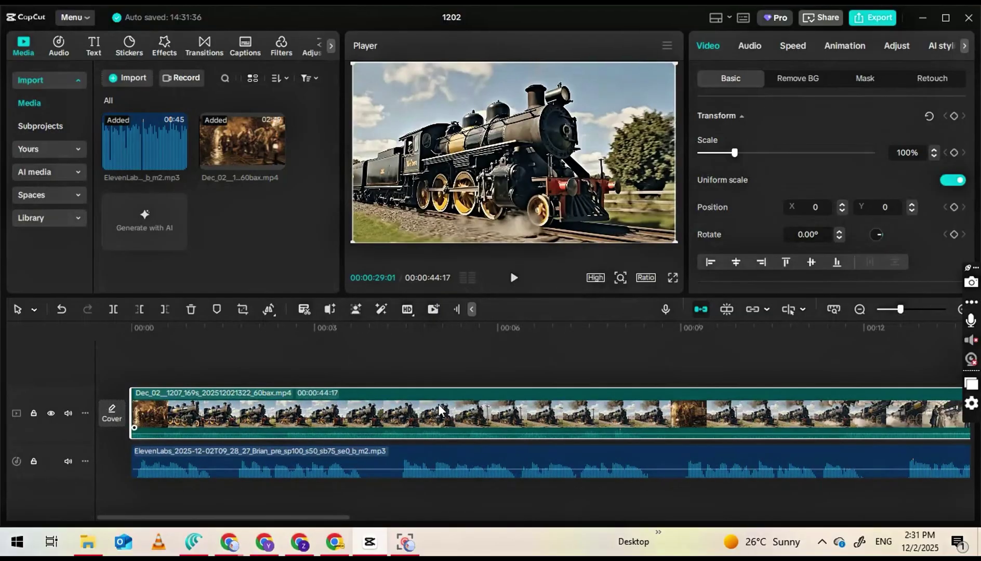
{"action": "left_click", "coordinate": [174, 365]}
{"action": "left_click", "coordinate": [173, 366]}
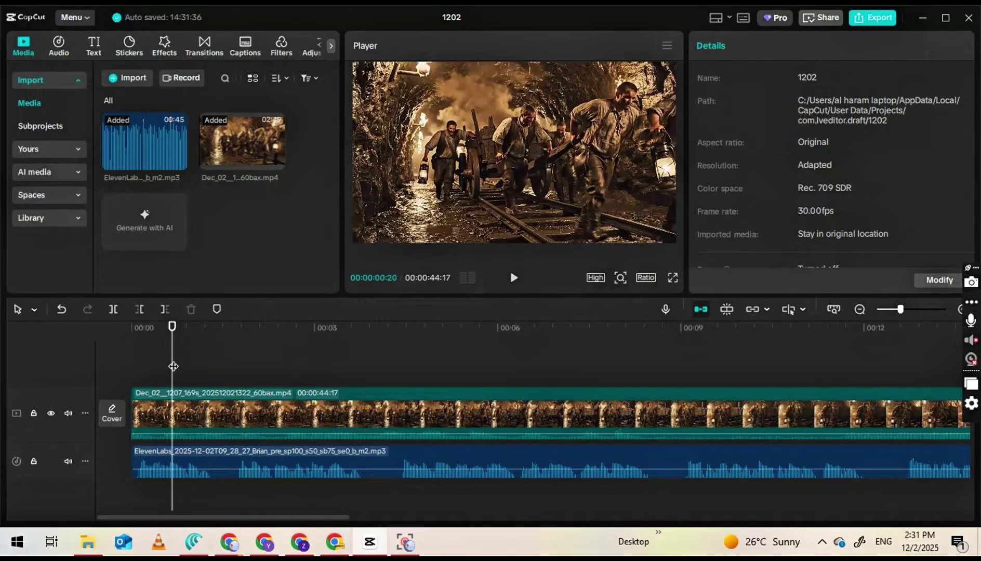
{"action": "left_click_drag", "start_coordinate": [167, 358], "coordinate": [139, 334]}
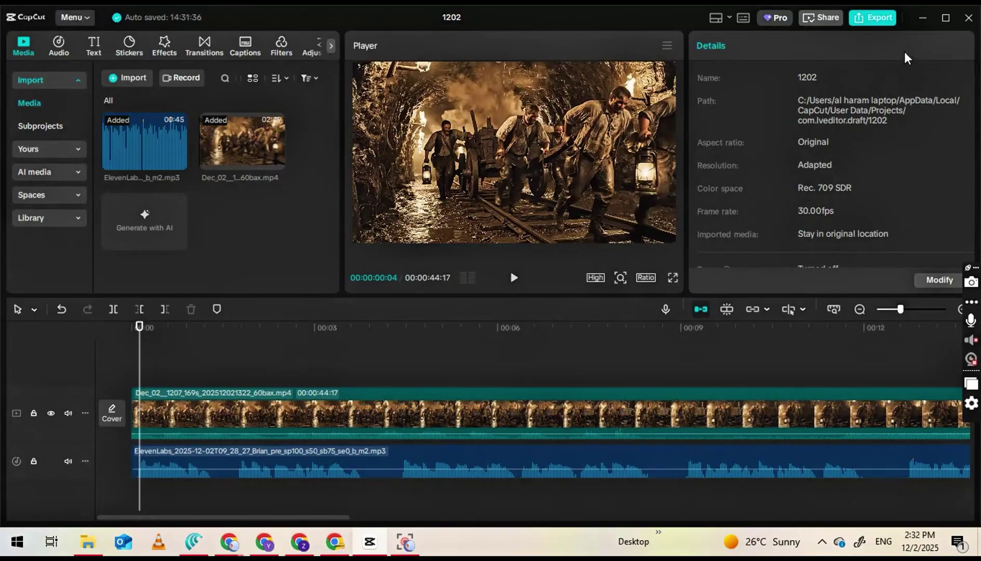
Export the project as the mp4 video 1202 at 720P and 30fps with the HEVC codec and recommended bit rate
{"action": "left_click", "coordinate": [876, 23]}
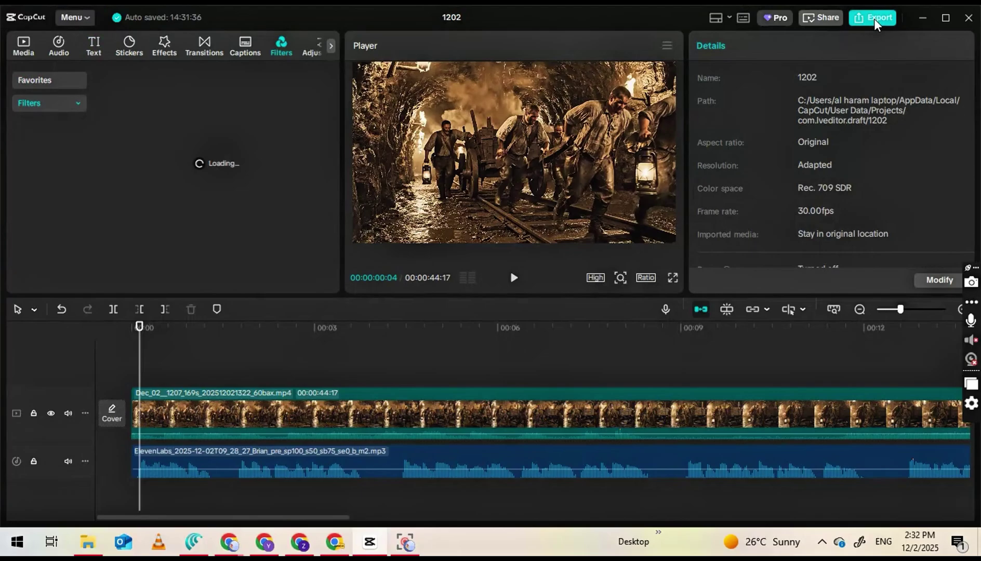
{"action": "left_click", "coordinate": [875, 22]}
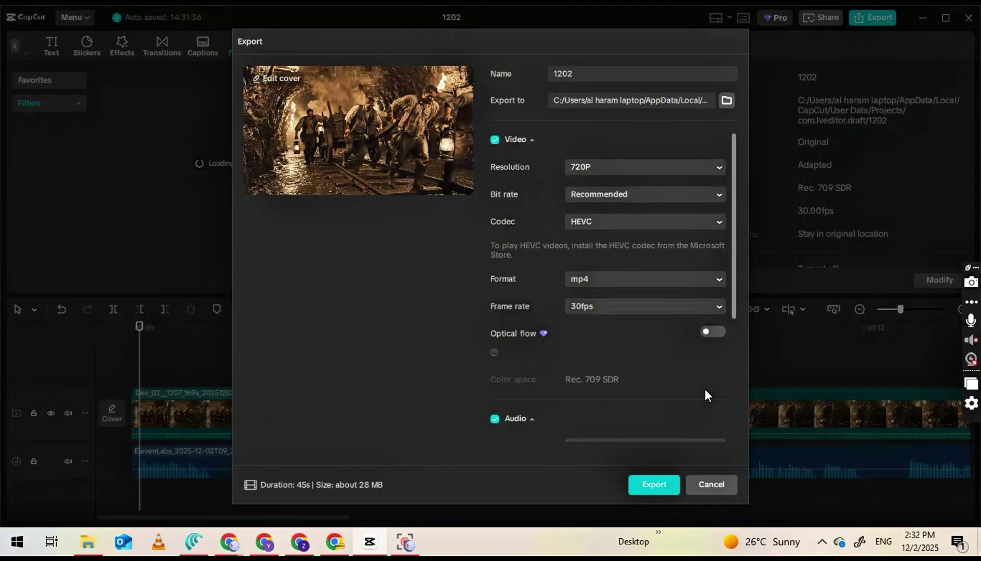
{"action": "left_click", "coordinate": [669, 483]}
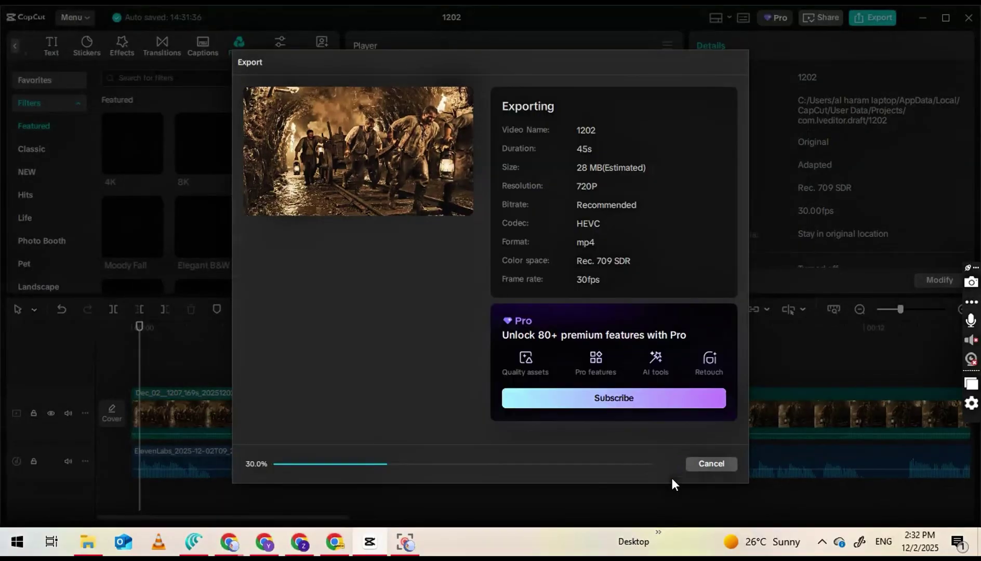